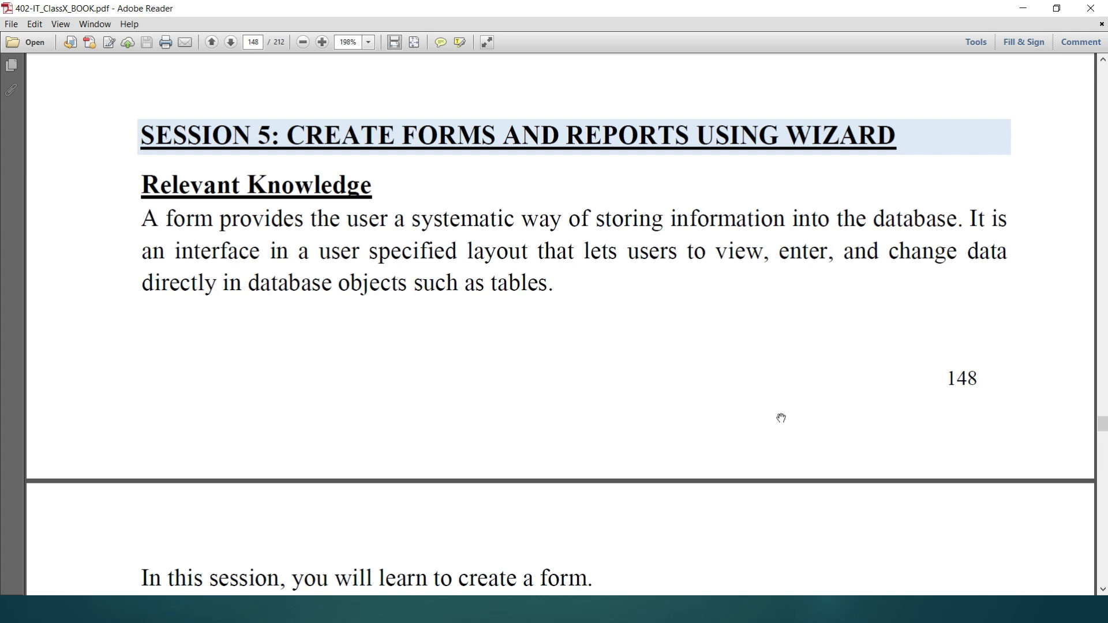
- Read the textbook section on creating a form using the wizard, including the figure of the Forms option
scroll(781, 418, down, 5)
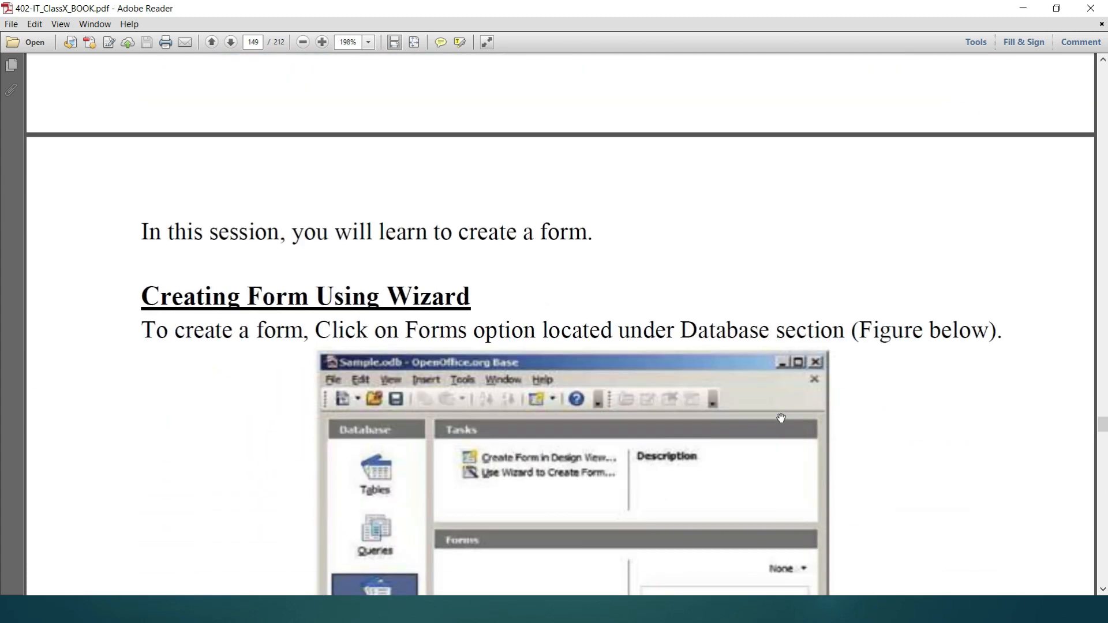
scroll(780, 418, down, 2)
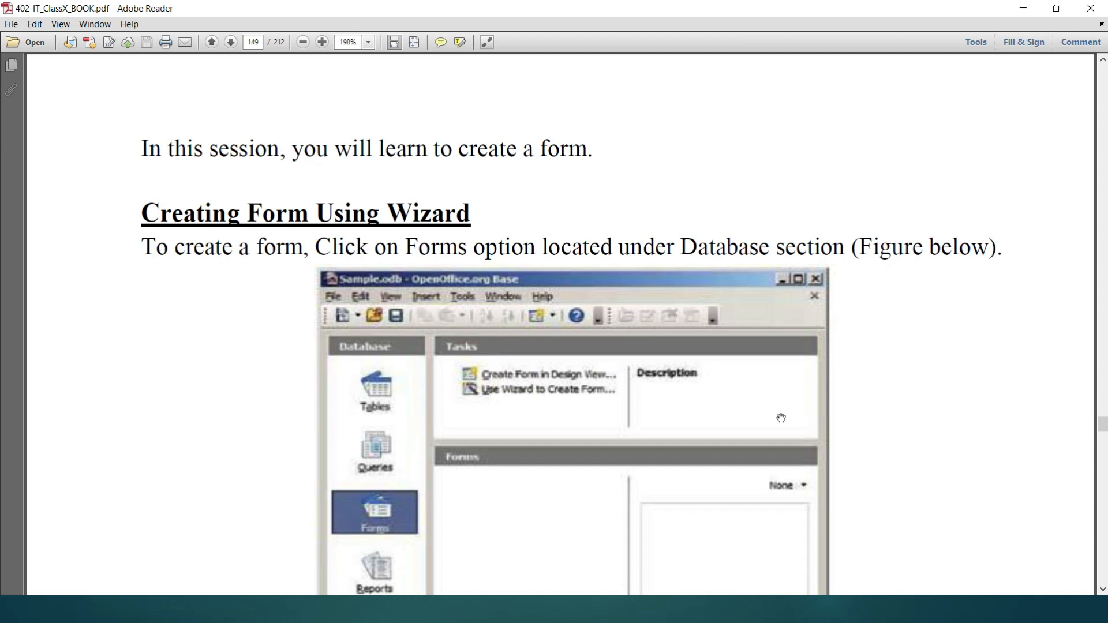
scroll(781, 418, down, 3)
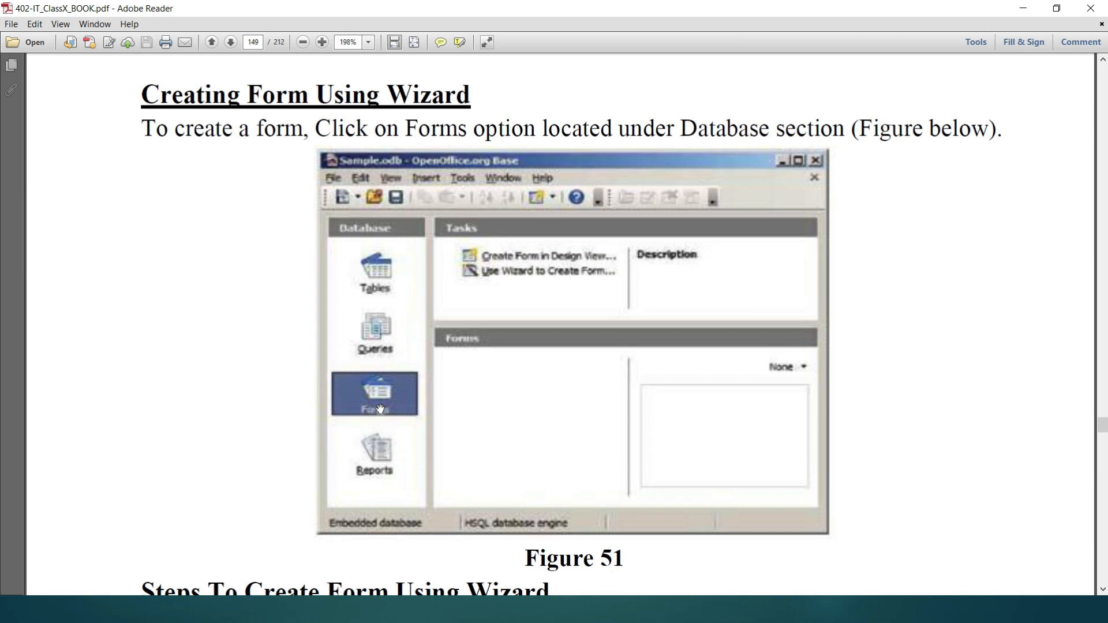
- Switch to the DAV database in OpenOffice Base and look at its existing tables and queries
key(alt+Tab)
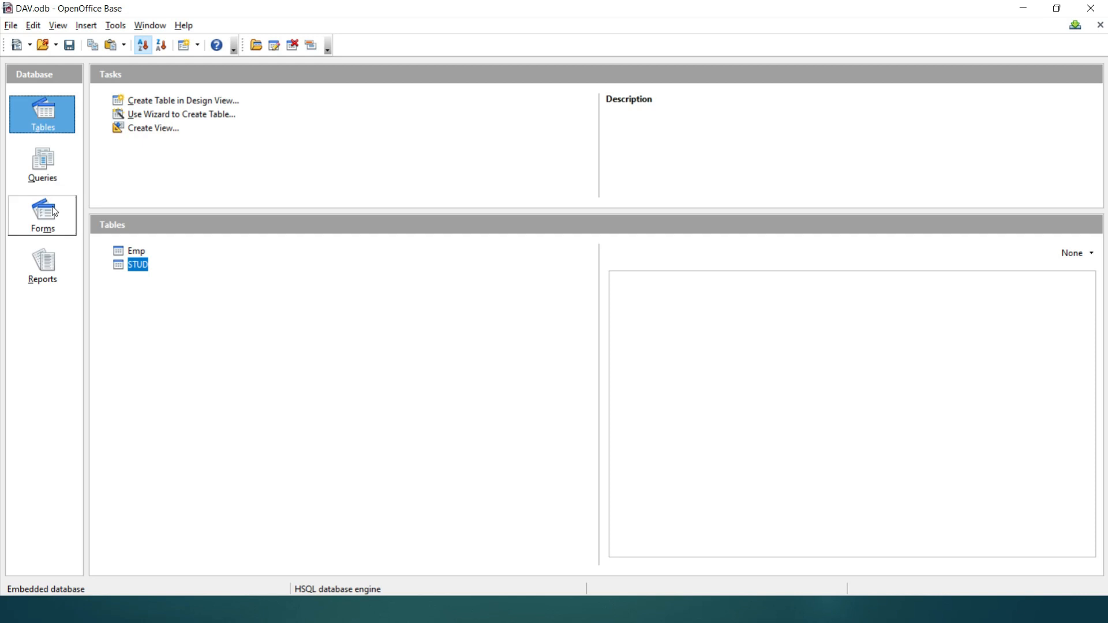
click(54, 126)
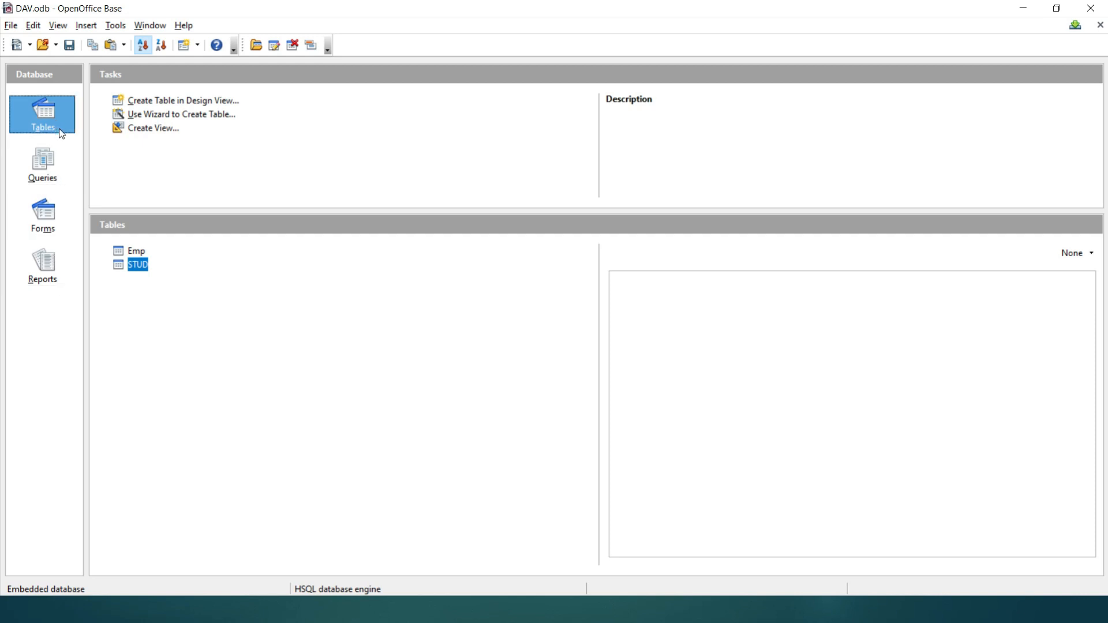
click(136, 267)
click(44, 172)
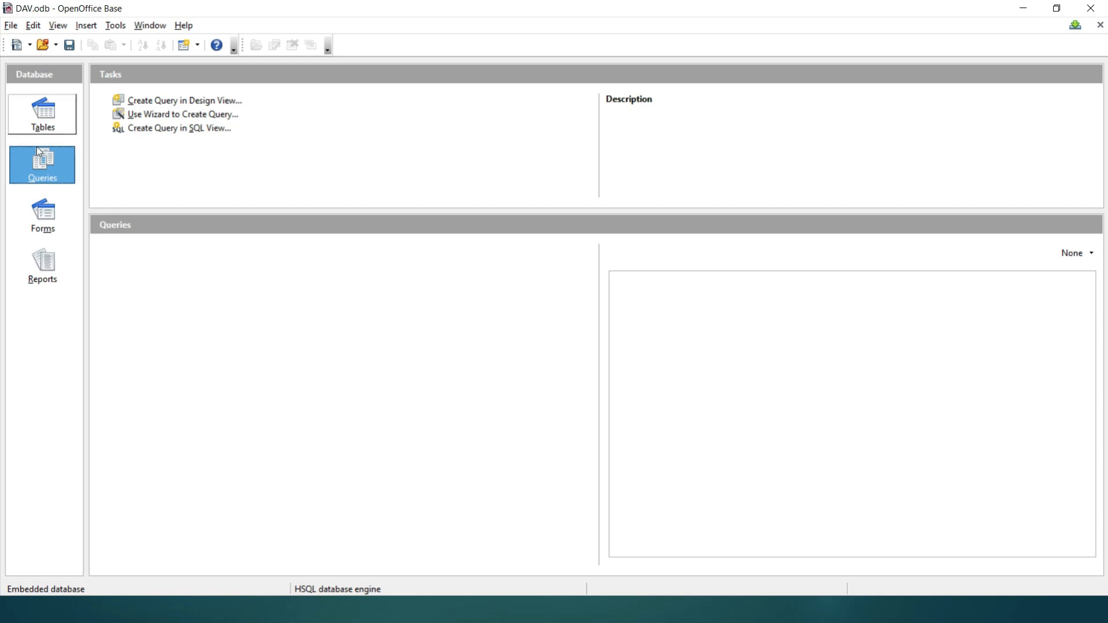
- Start the Form Wizard and add all fields of the STUD table to the form
click(46, 224)
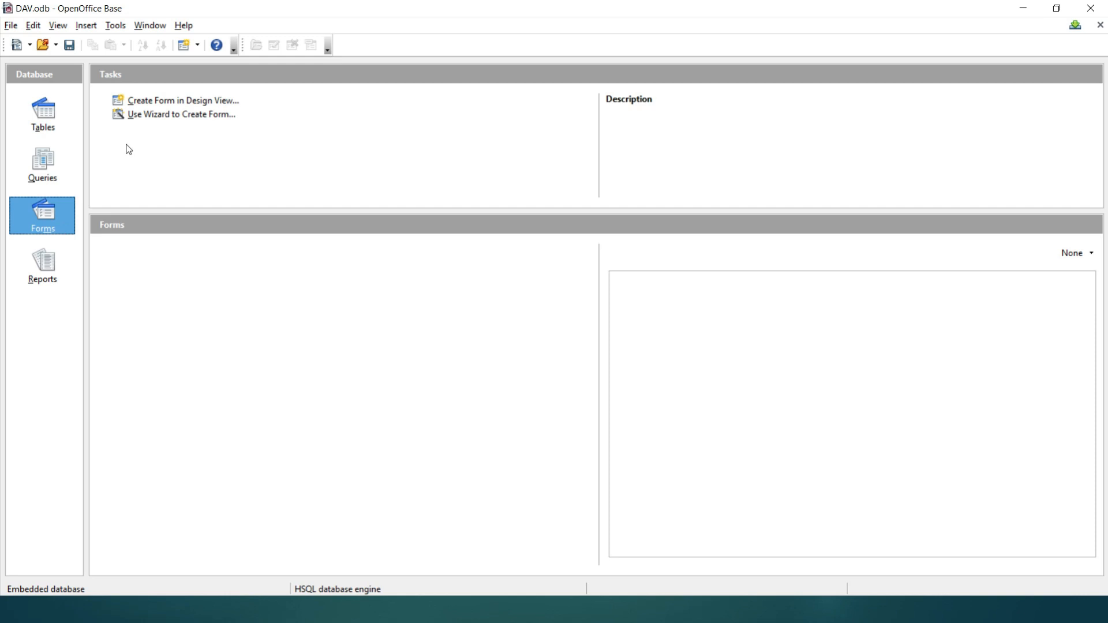
click(166, 118)
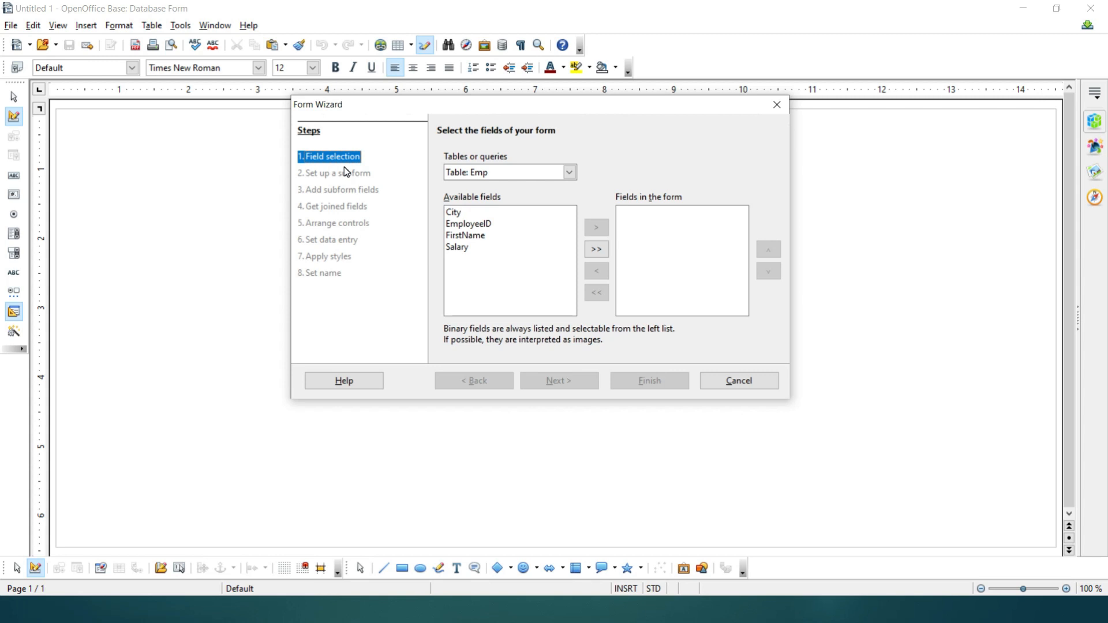
click(570, 174)
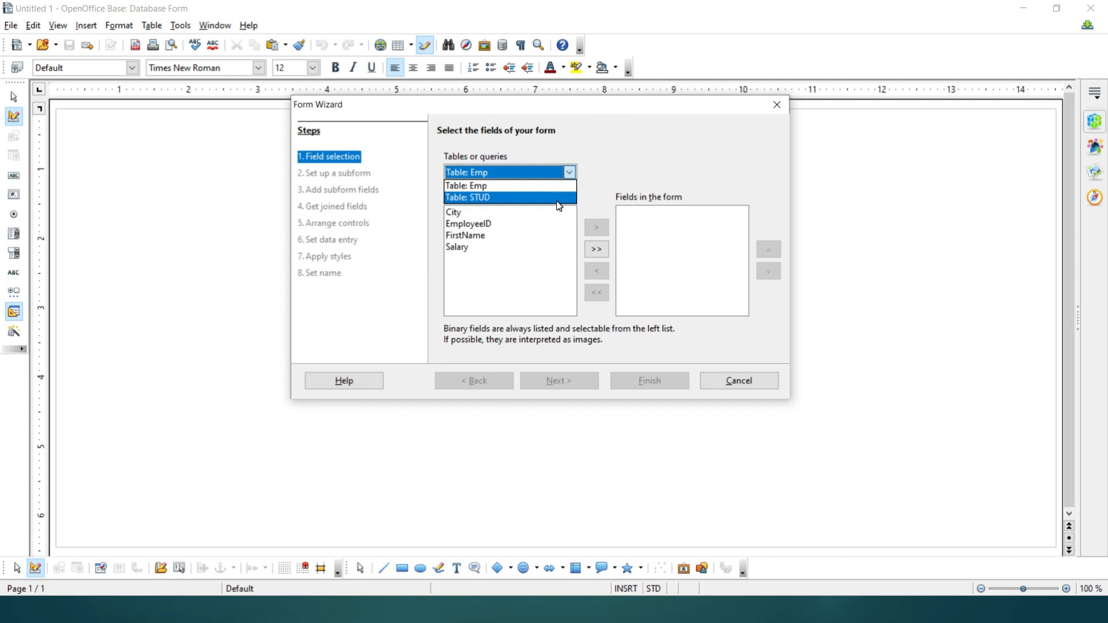
click(558, 198)
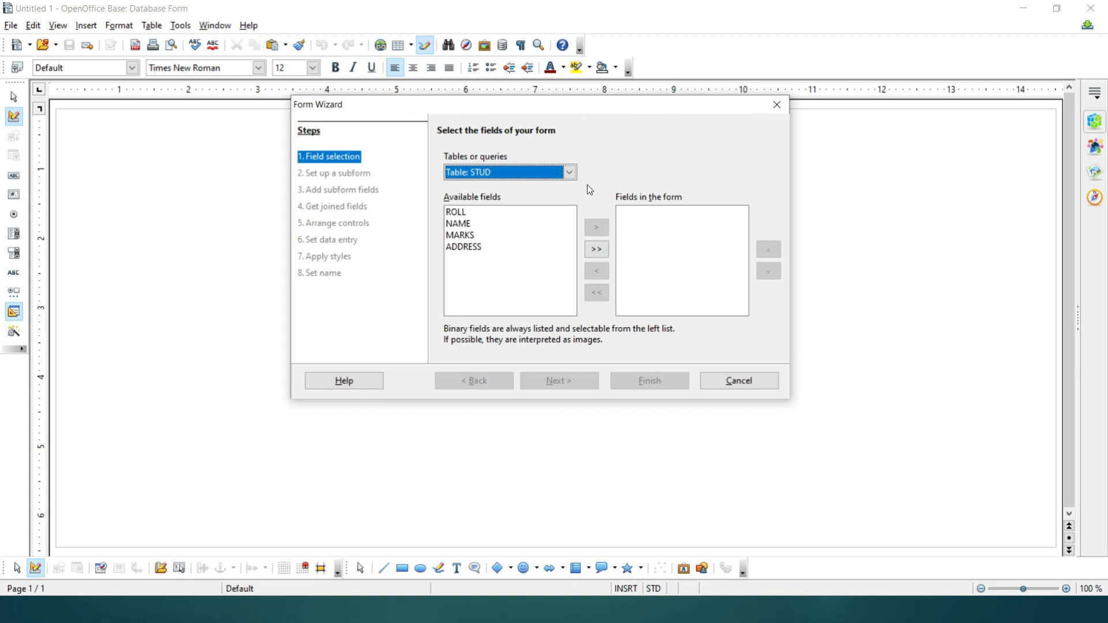
click(656, 162)
click(597, 249)
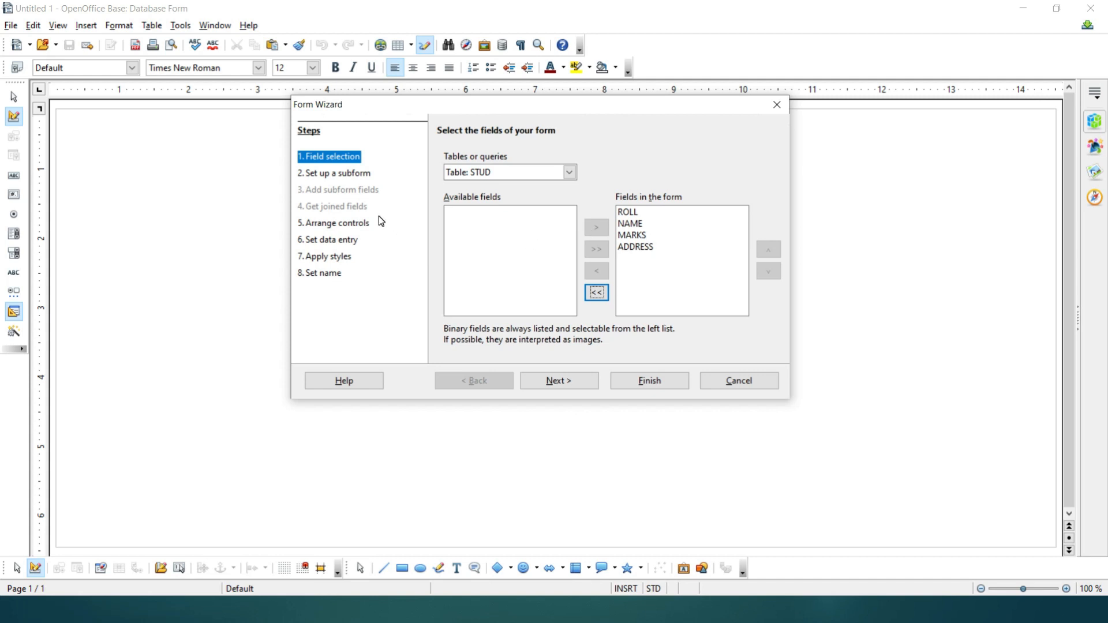
- Arrange the main form as Columnar - Labels Left without a subform, keeping it for entering new data only
click(557, 391)
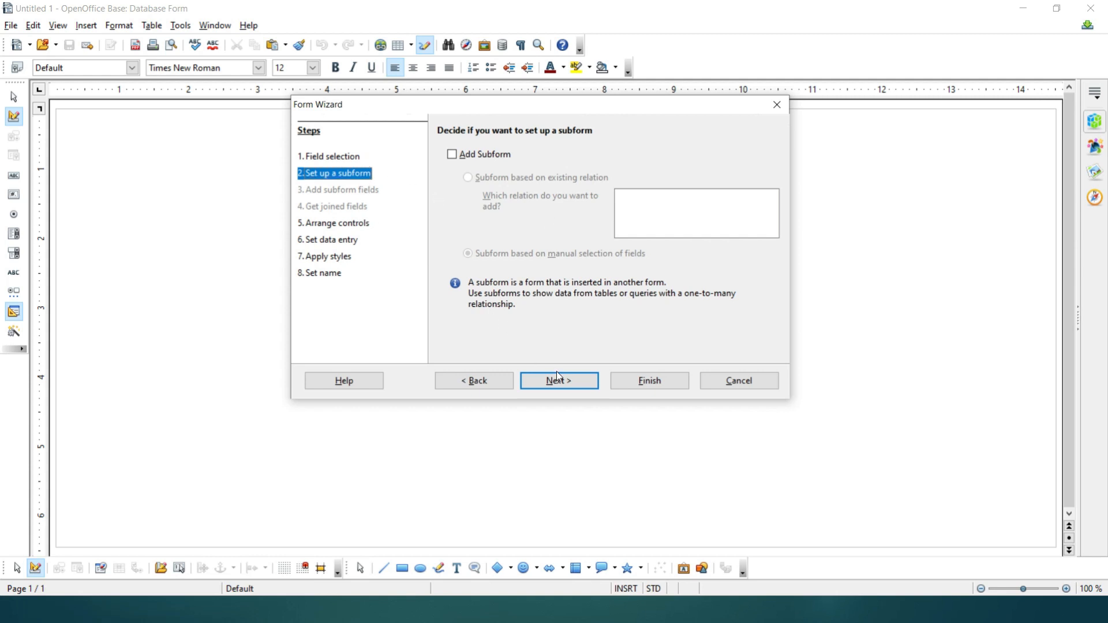
click(561, 387)
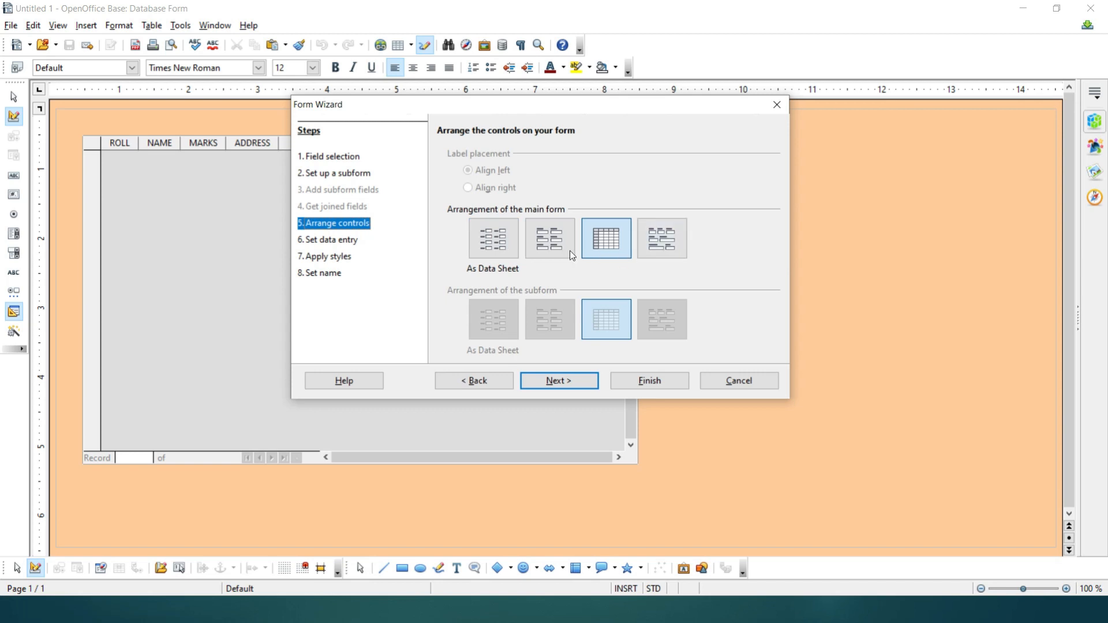
click(504, 249)
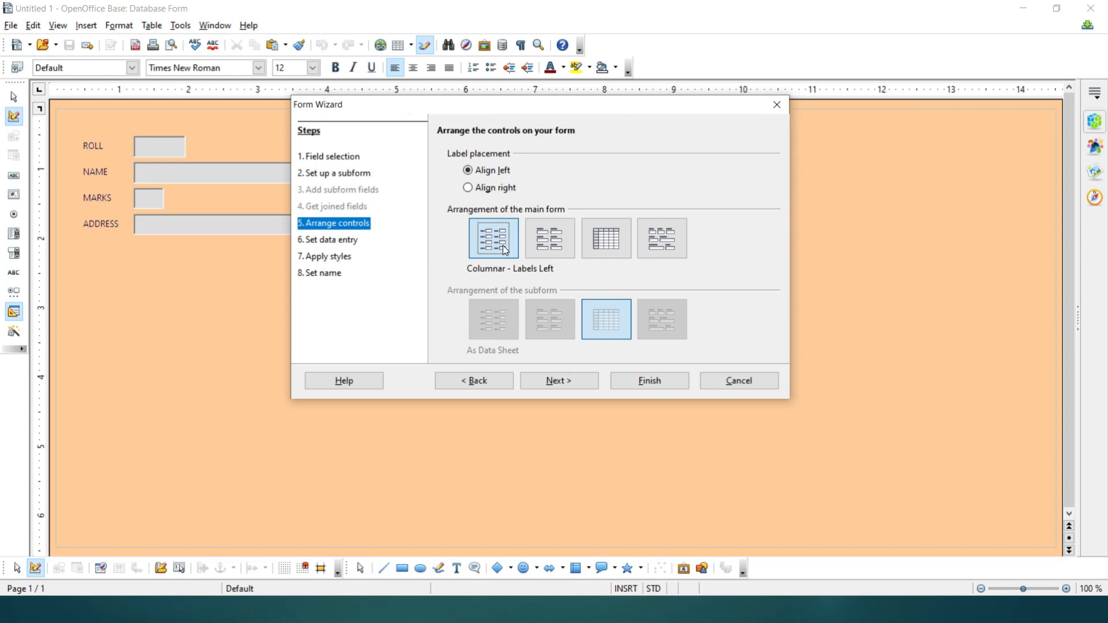
click(554, 384)
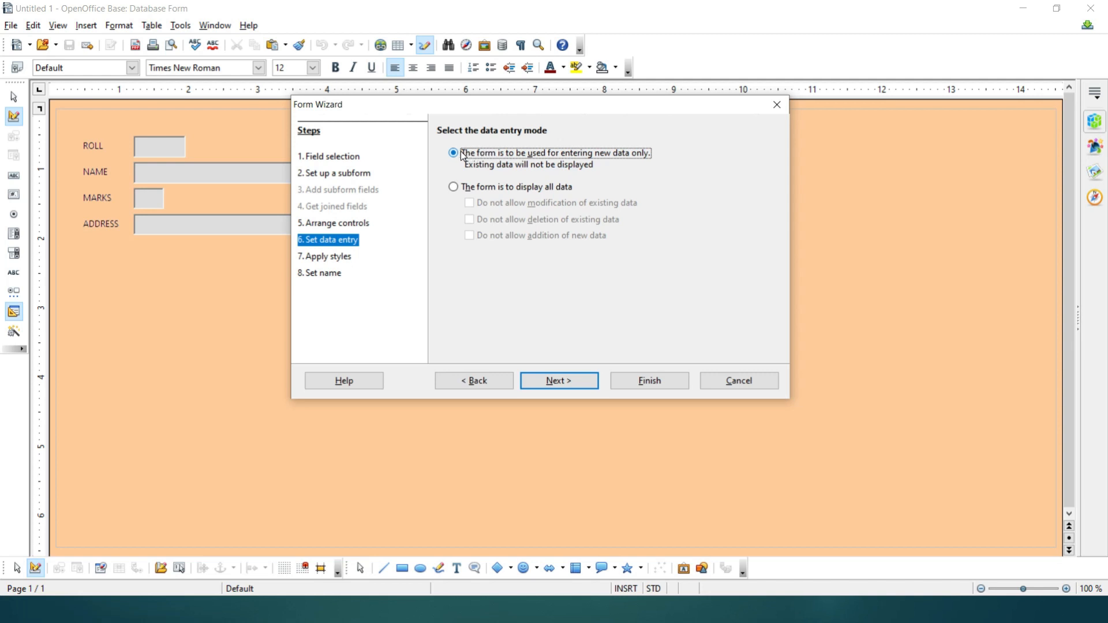
click(558, 383)
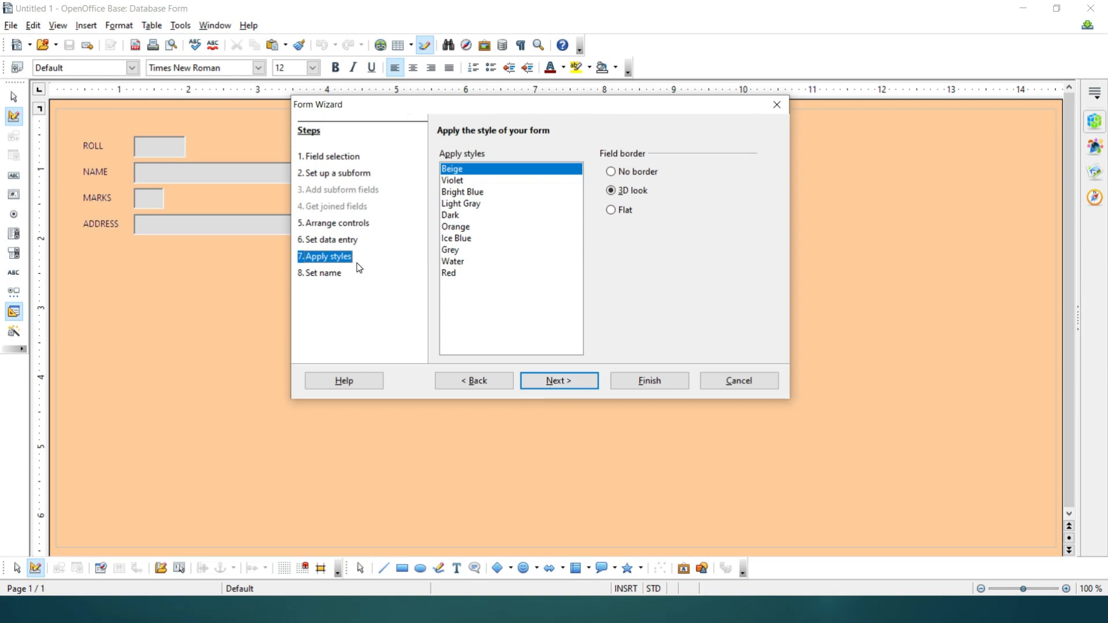
- Preview several form styles and borders, settling on the Red style with the 3D look field border
click(459, 181)
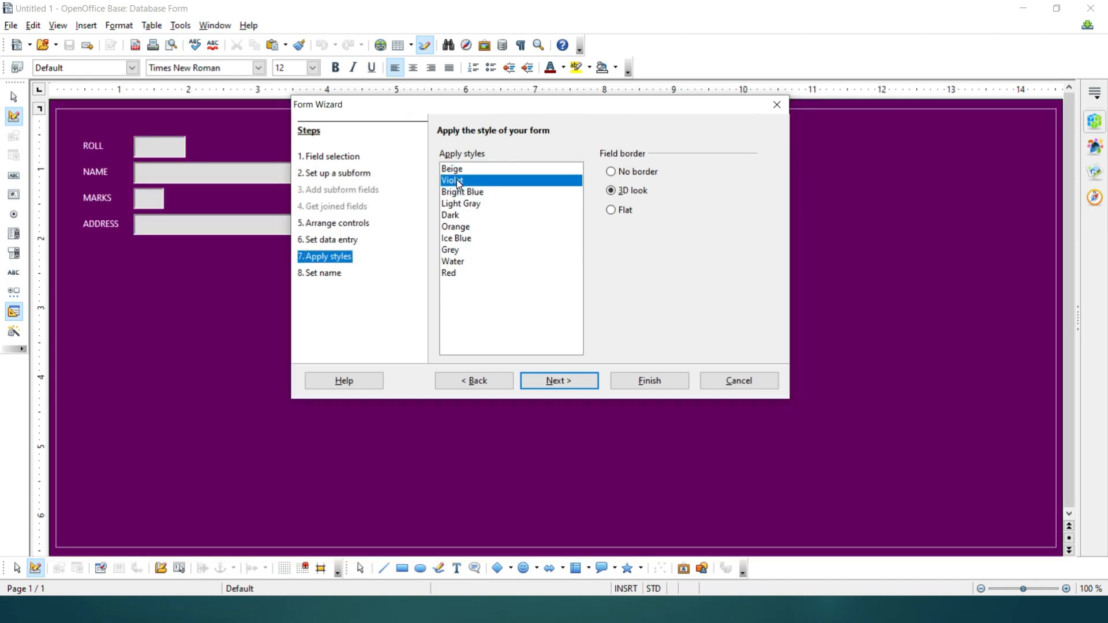
click(459, 193)
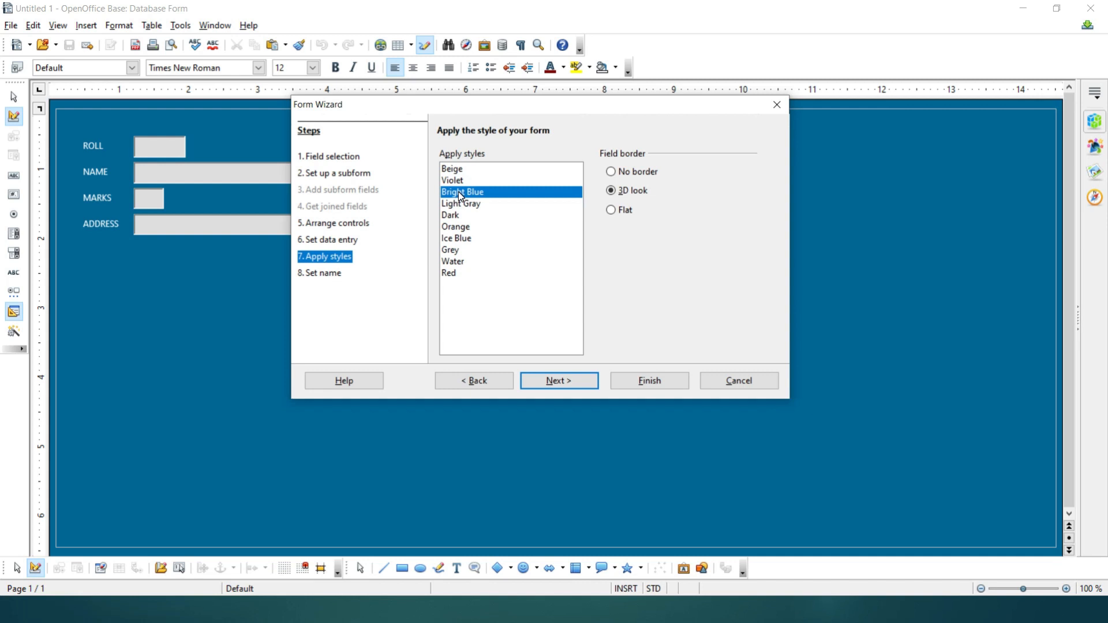
click(452, 272)
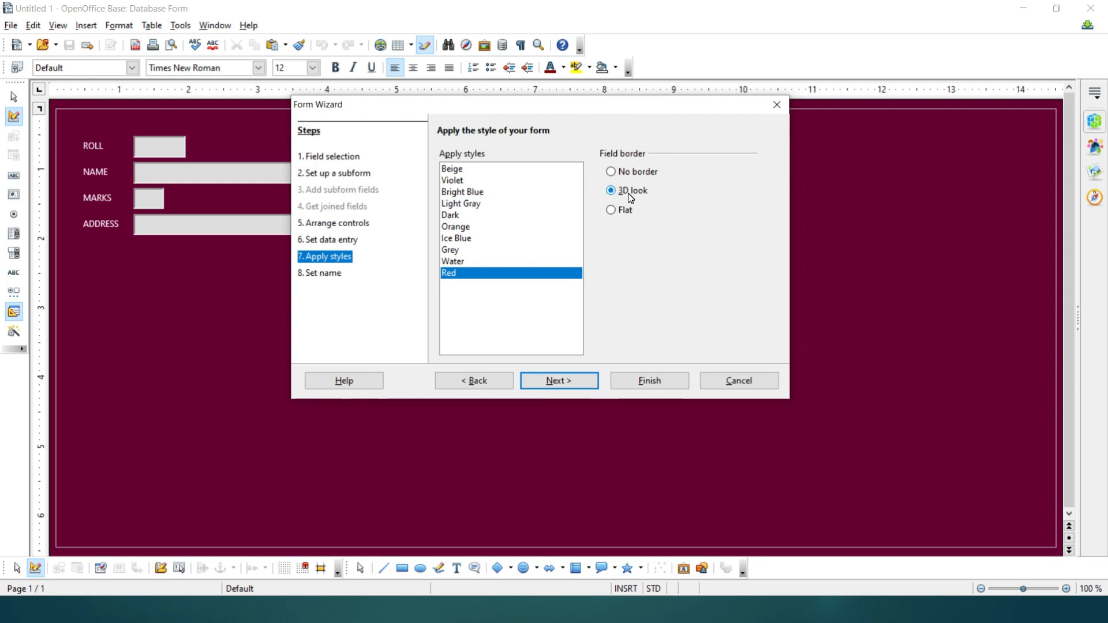
click(612, 172)
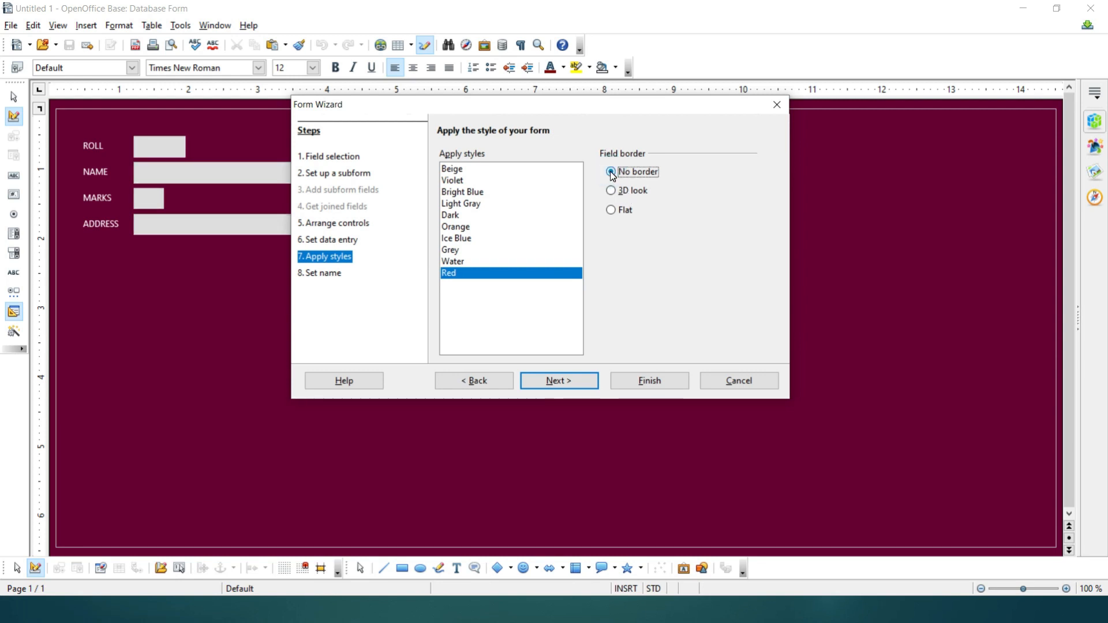
click(611, 191)
key(Return)
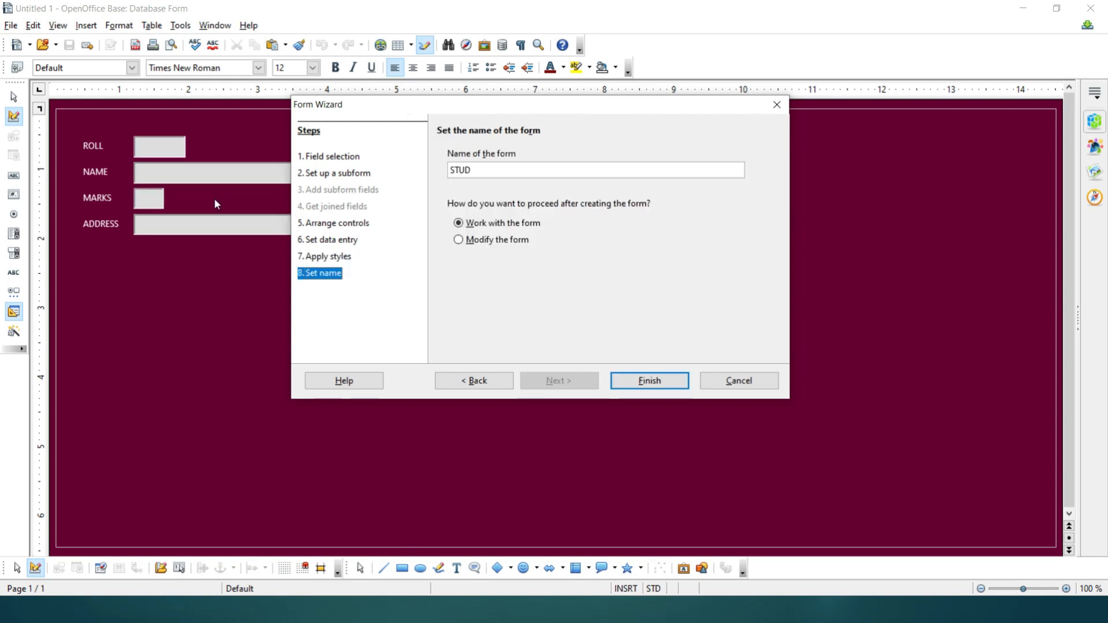
- Name the form STUD_ENTRY and finish the wizard with the option to work with the form
click(502, 167)
text(_FO)
key(BackSpace)
key(BackSpace)
text(ENTRY)
click(647, 382)
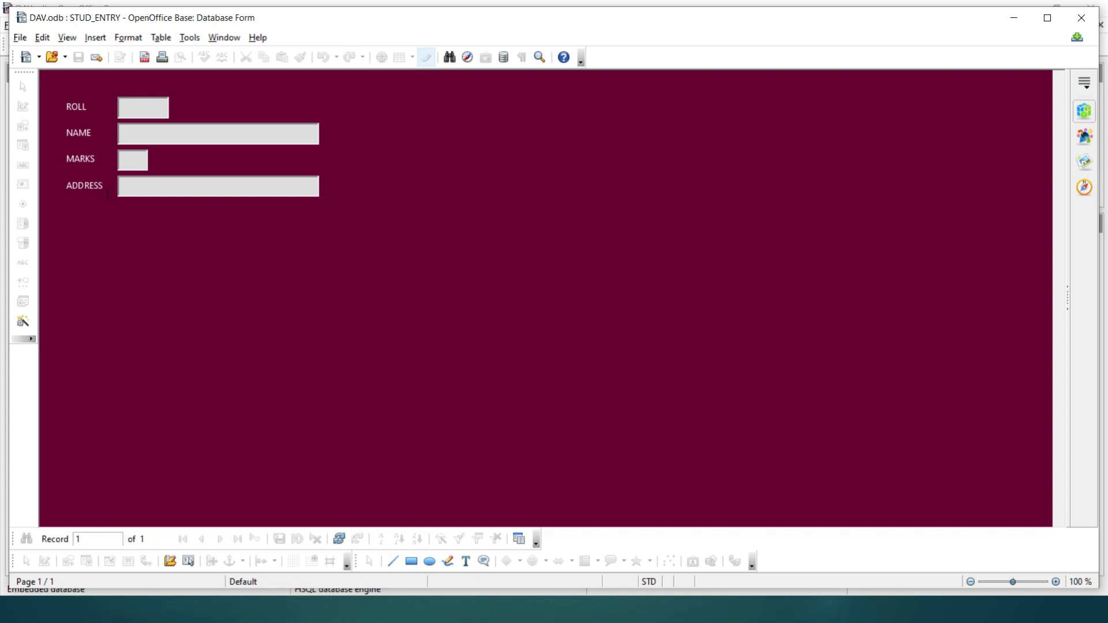
- Fill in a student record with roll 50, marks 70 and the student's name and address, and try to save it
click(141, 111)
text(50)
click(147, 137)
text(MOHIT)
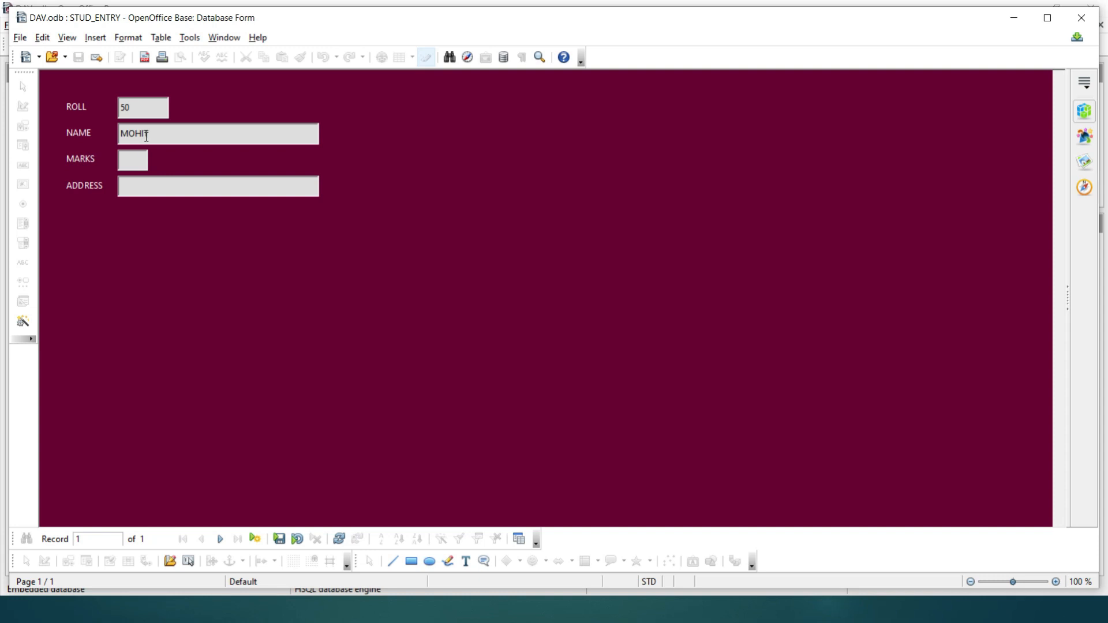
click(133, 164)
text(70)
click(141, 189)
text(BOKARO)
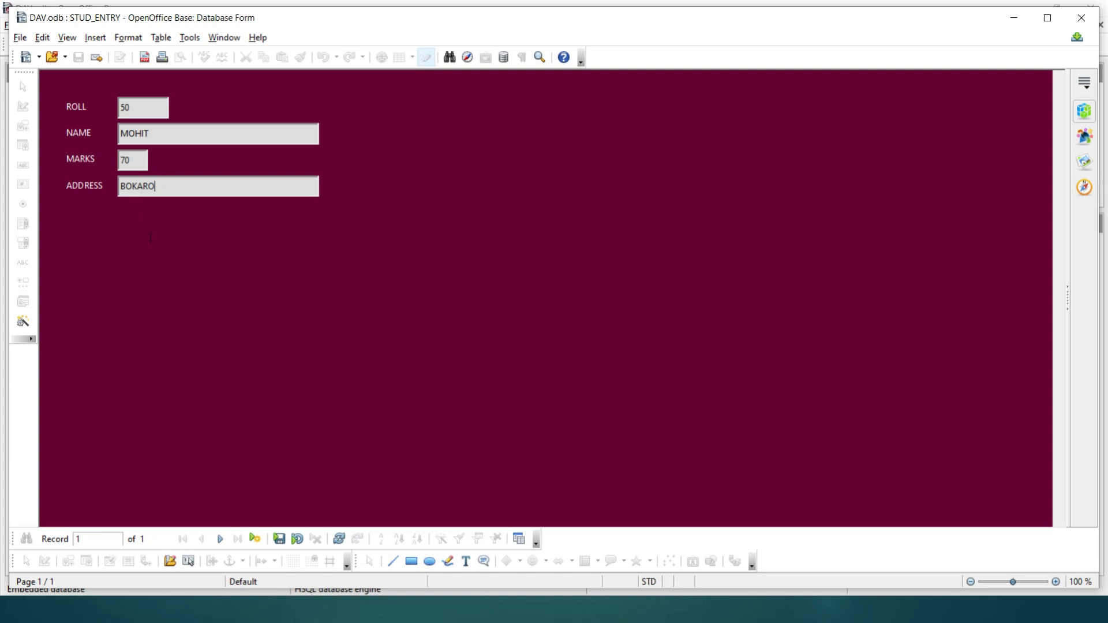
click(257, 543)
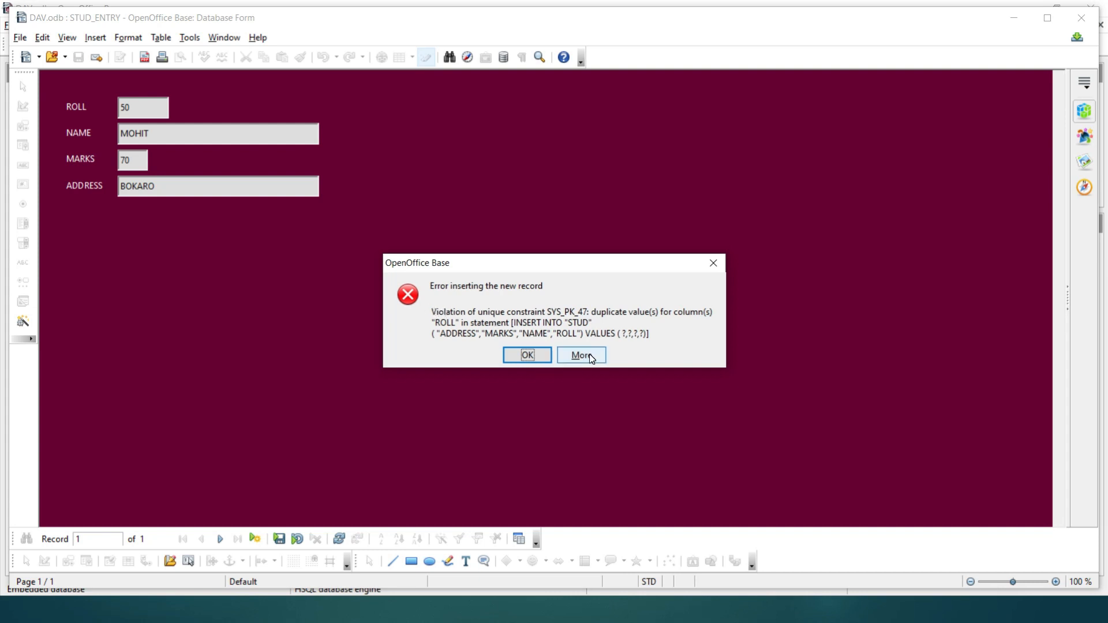
click(527, 355)
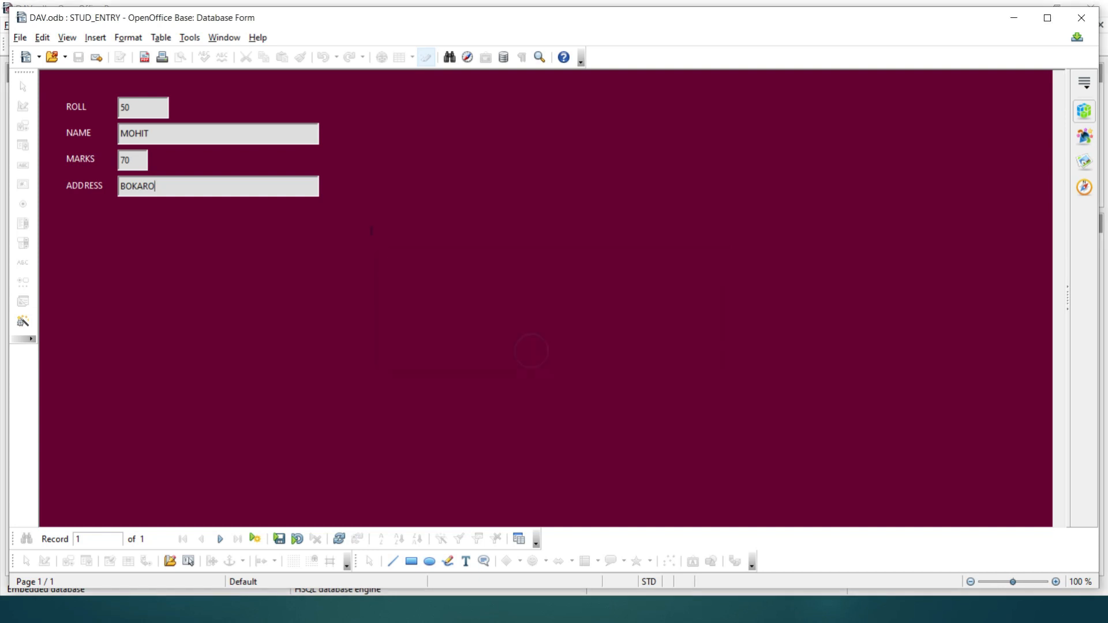
- Set the record's roll number to 60 and save it by moving to a new record
click(137, 113)
key(BackSpace)
key(BackSpace)
text(60)
click(256, 539)
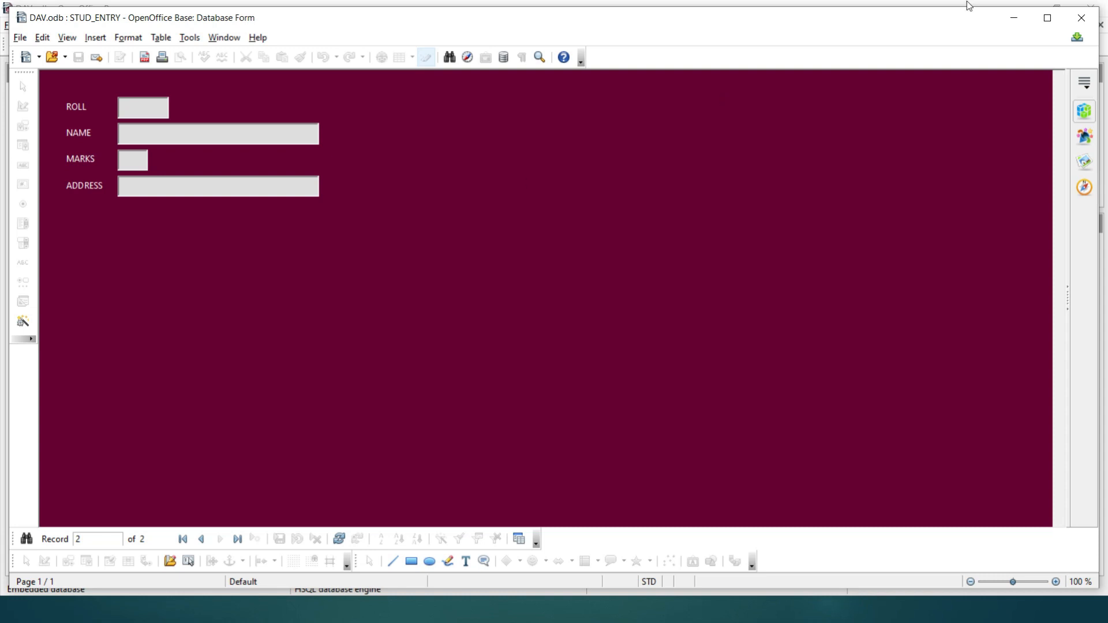
- Minimize the form, check the STUD table's data for the added record, and close the table
click(1013, 18)
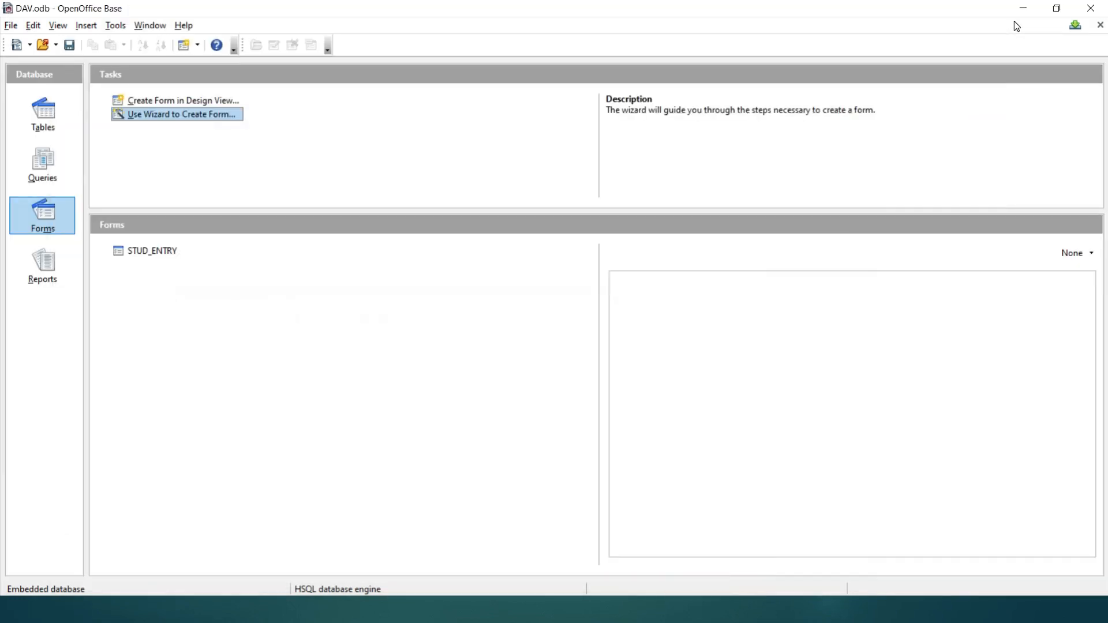
click(51, 126)
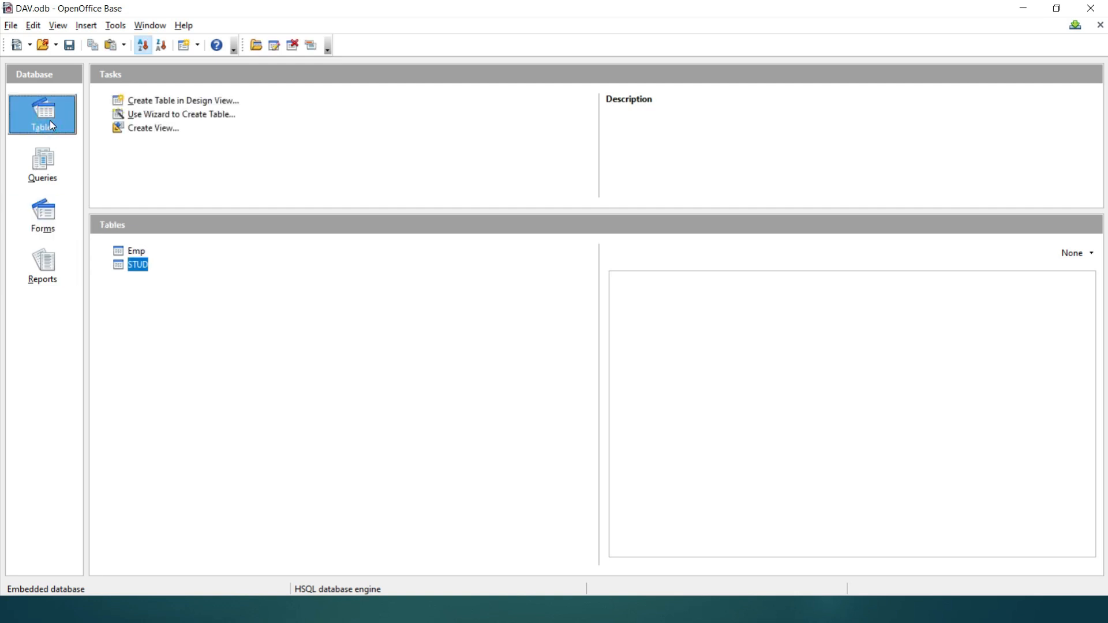
double_click(136, 266)
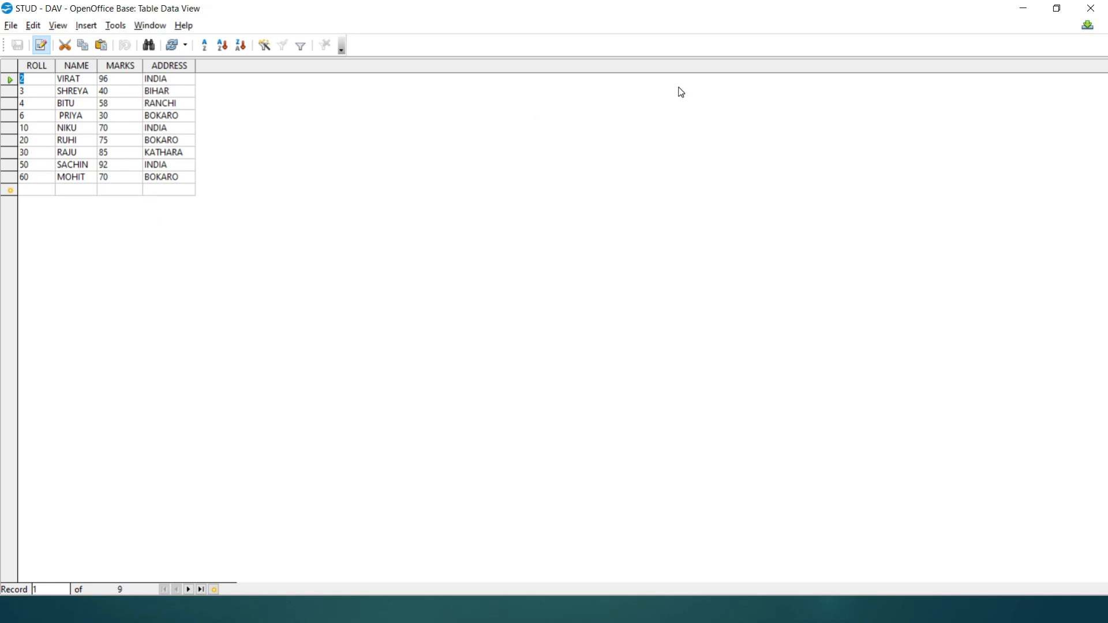
click(1091, 8)
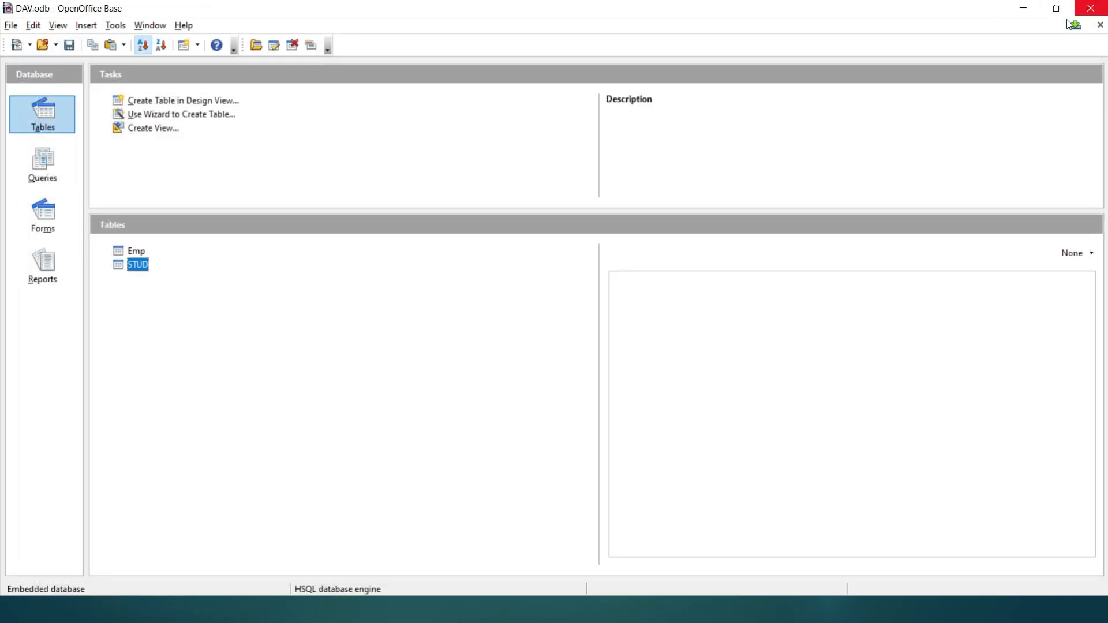
- Reopen the STUD_ENTRY form and save a record with roll 100, marks 90 and the student's name and address
click(47, 215)
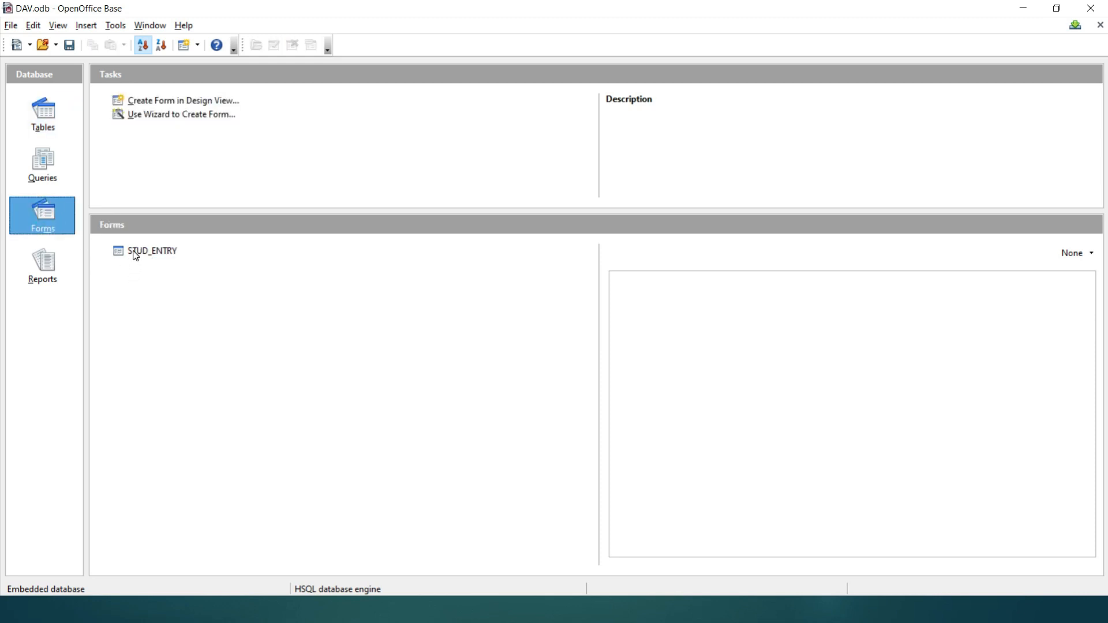
double_click(136, 256)
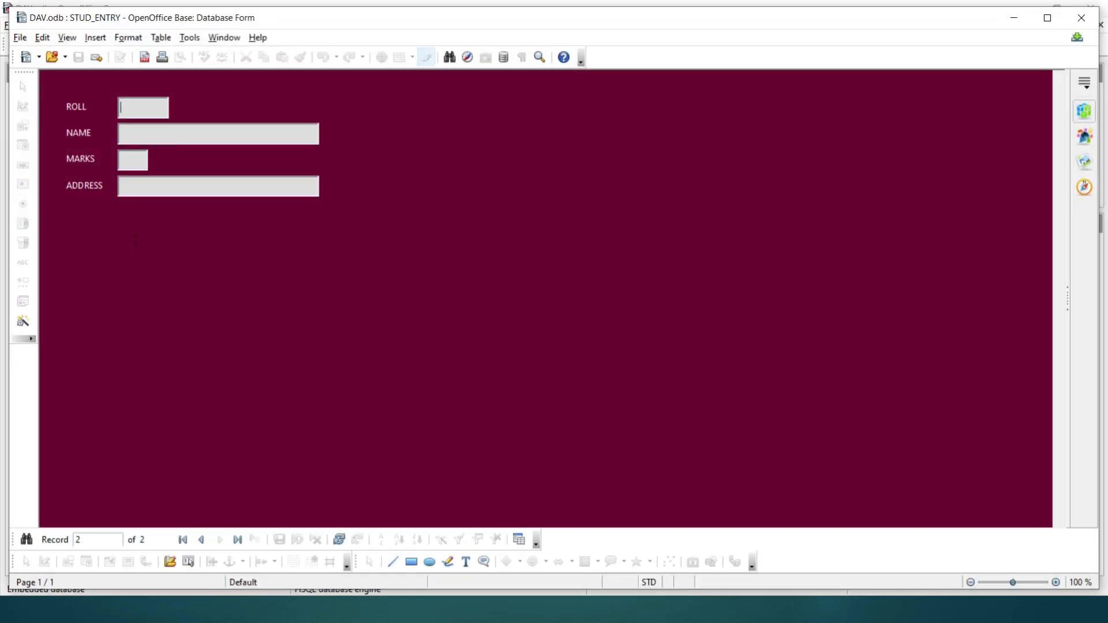
text(100)
text(SH)
text(ASHI)
key(Tab)
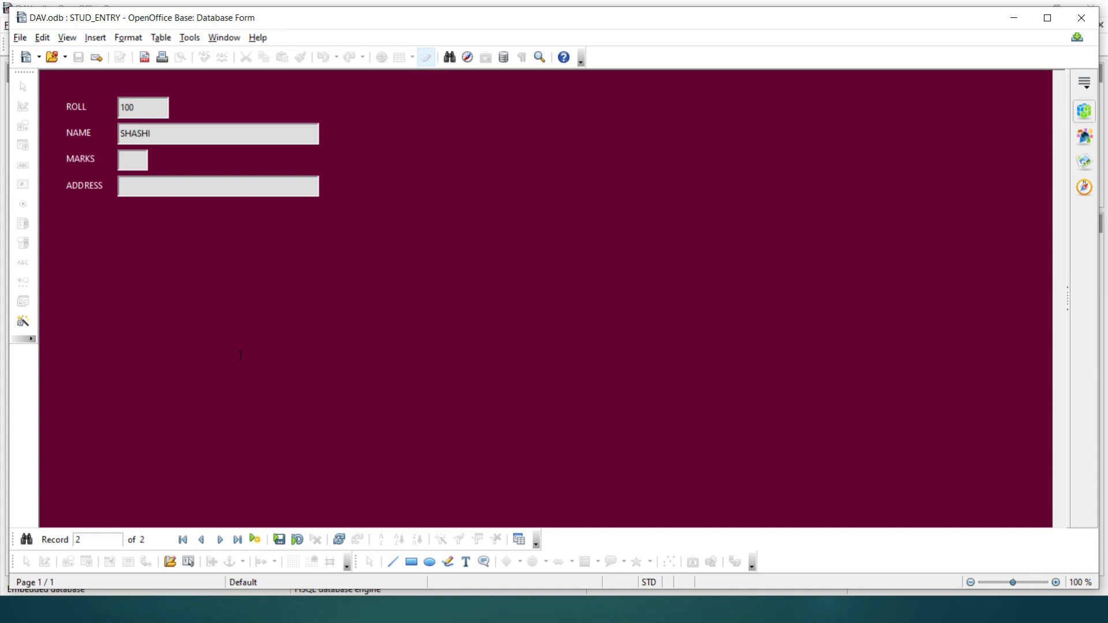
text(90)
key(Tab)
text(BIHAR)
click(255, 543)
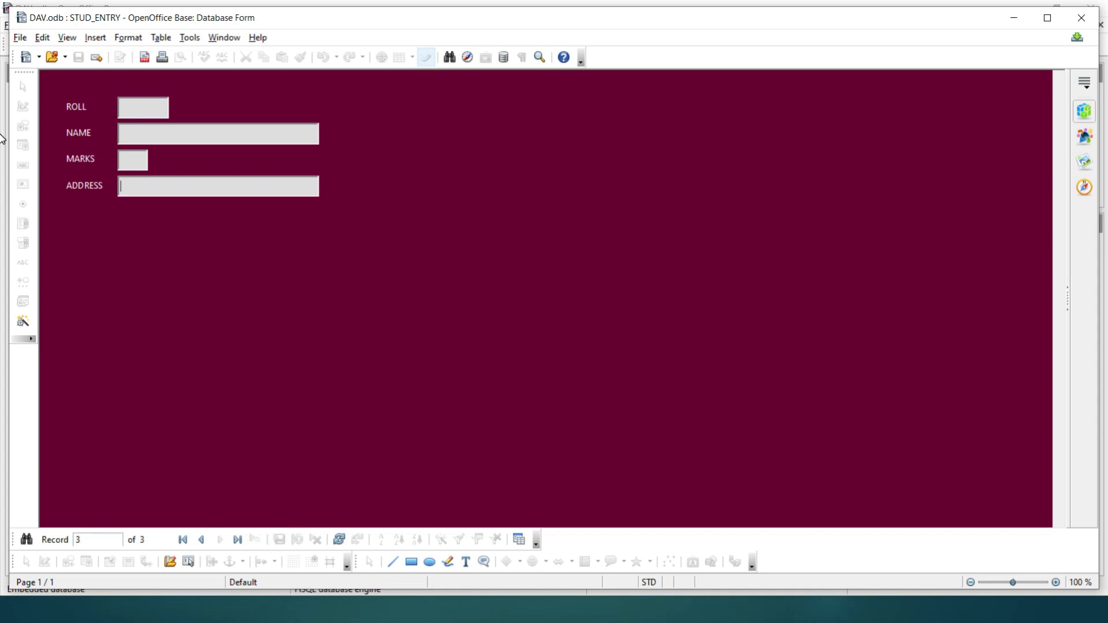
- Close the STUD_ENTRY form, check the STUD table's data for the latest record, and return to the list of forms
click(1082, 18)
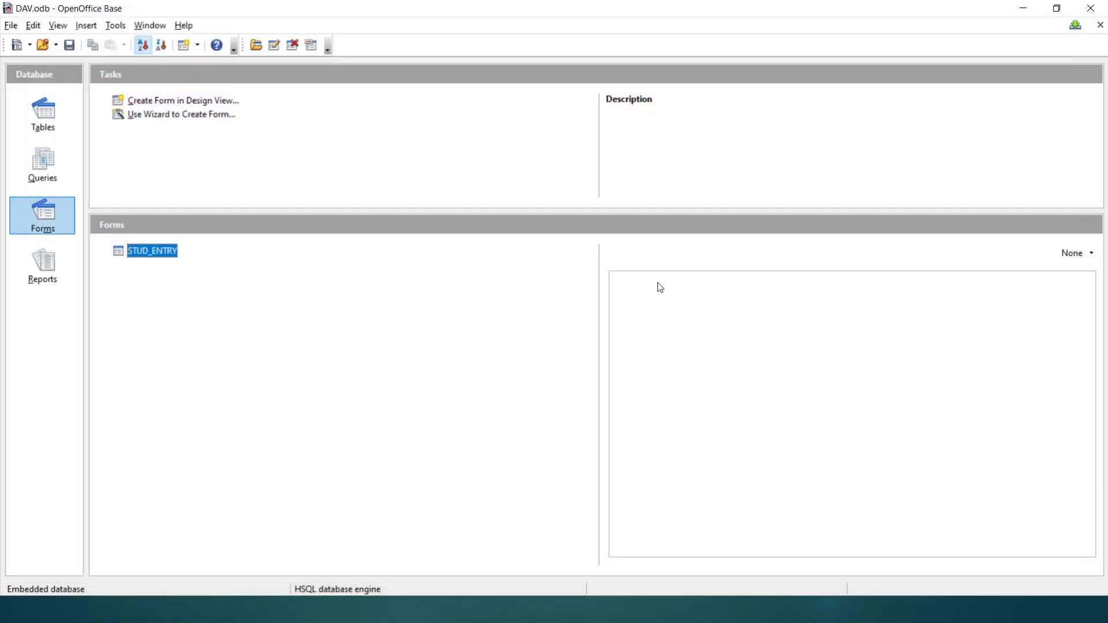
click(53, 122)
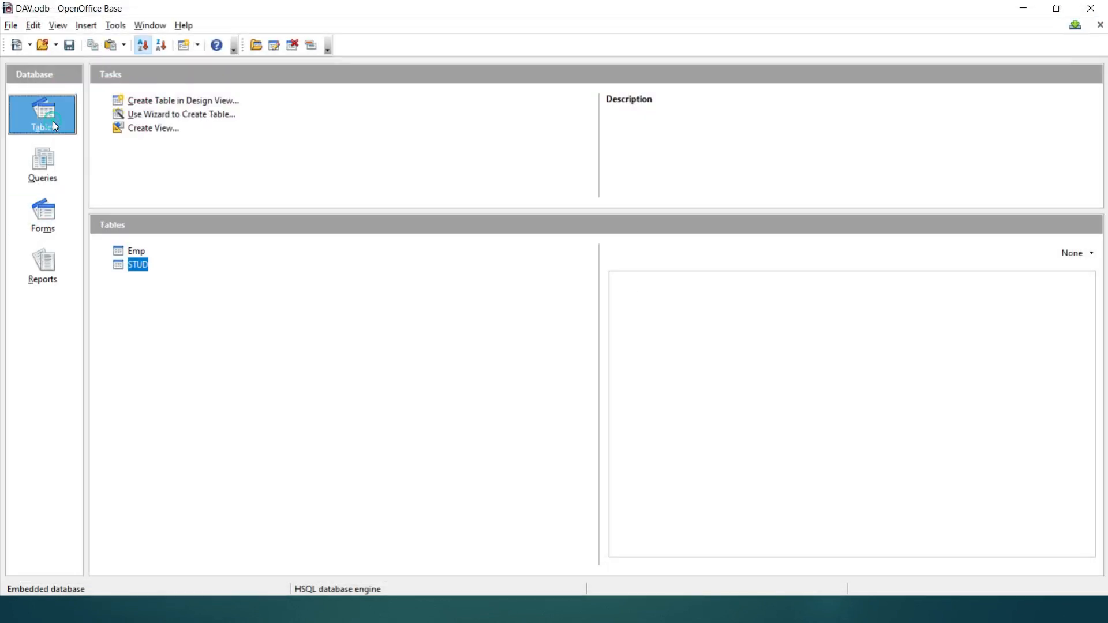
double_click(137, 265)
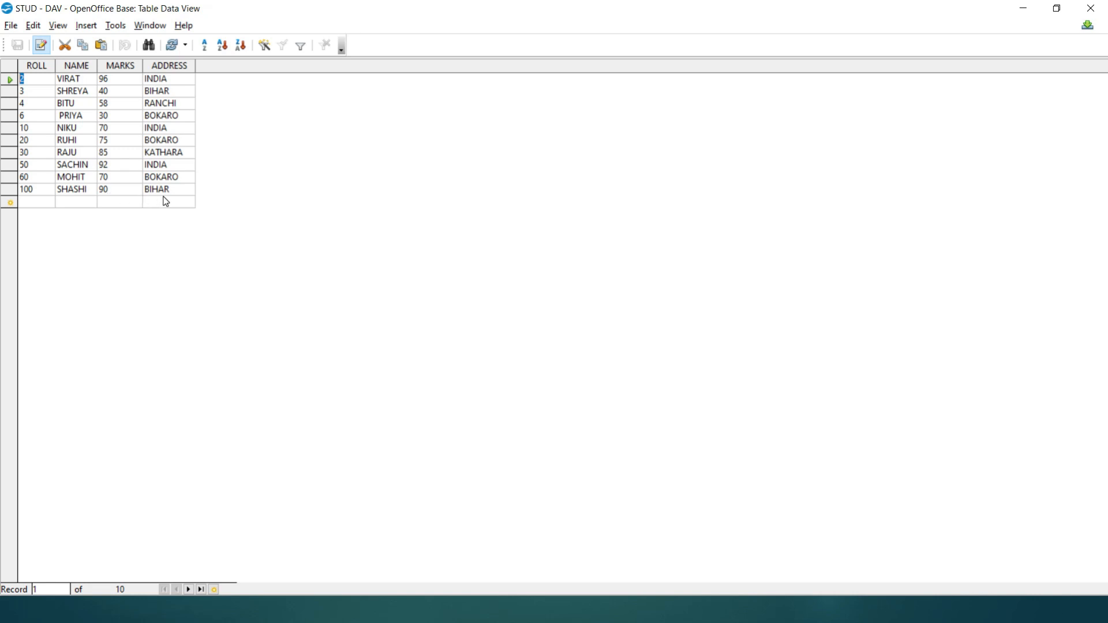
click(1091, 8)
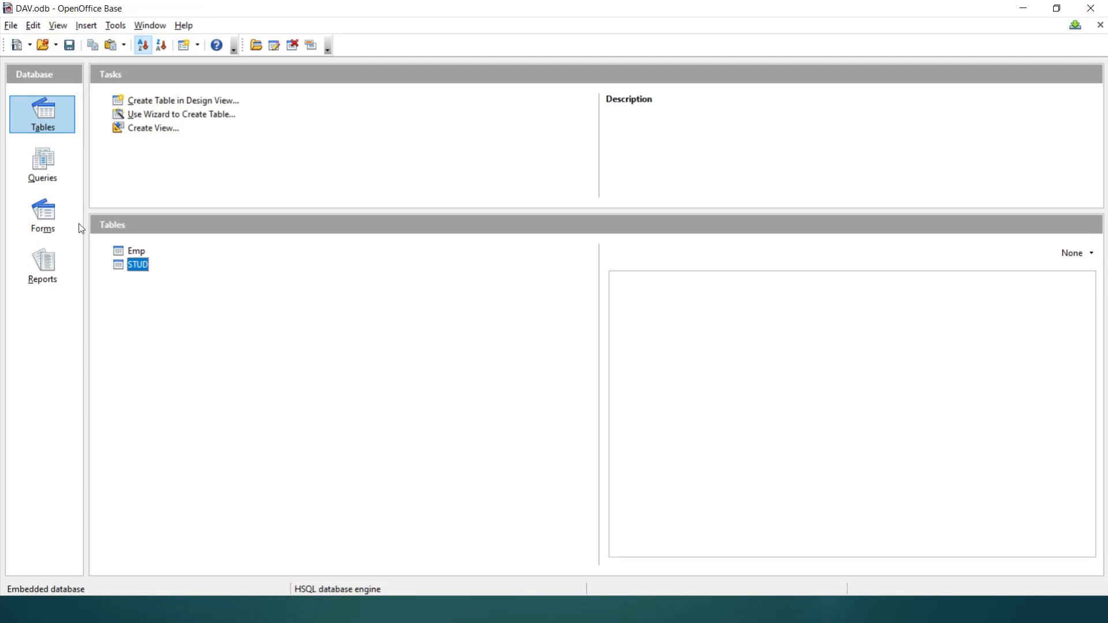
click(36, 218)
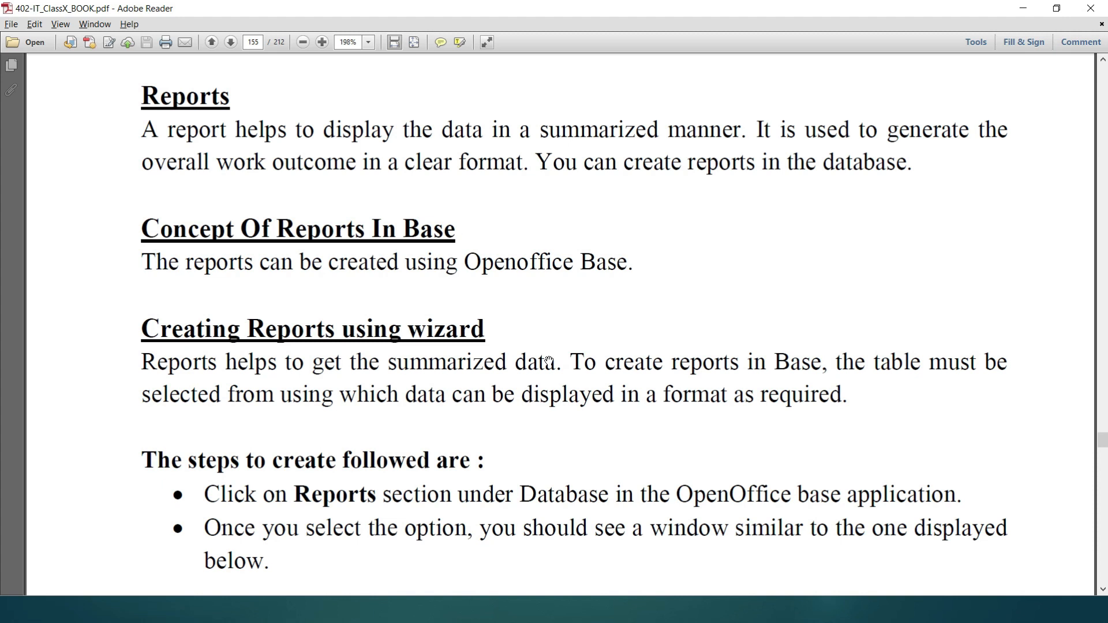
- Switch from the PDF back to OpenOffice Base and start a wizard-based report using the STUD table
key(alt+Tab)
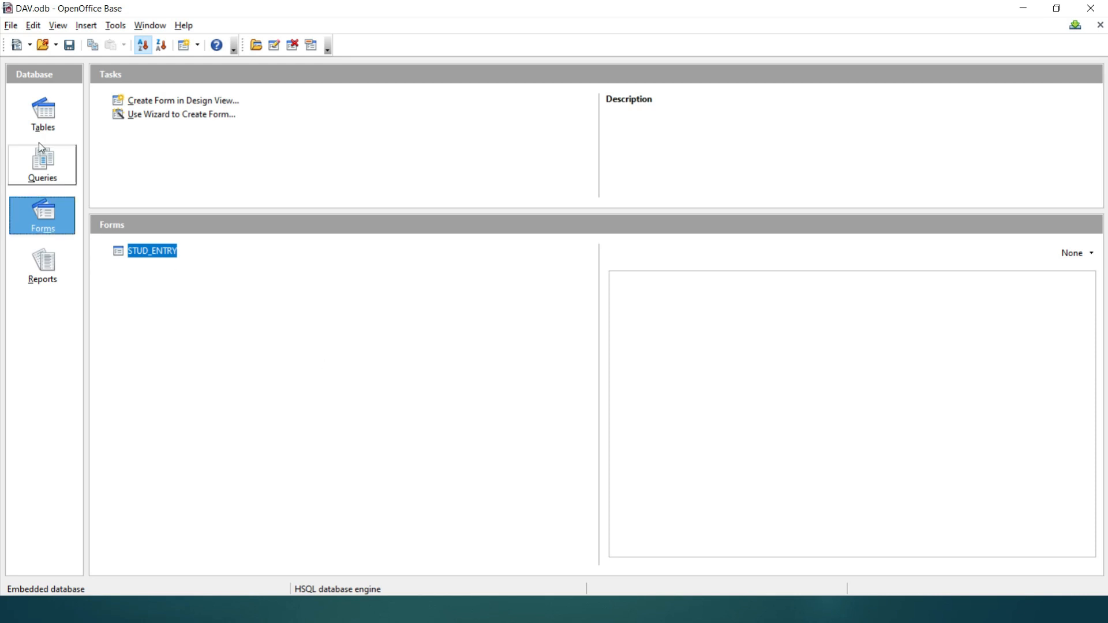
click(58, 126)
click(45, 264)
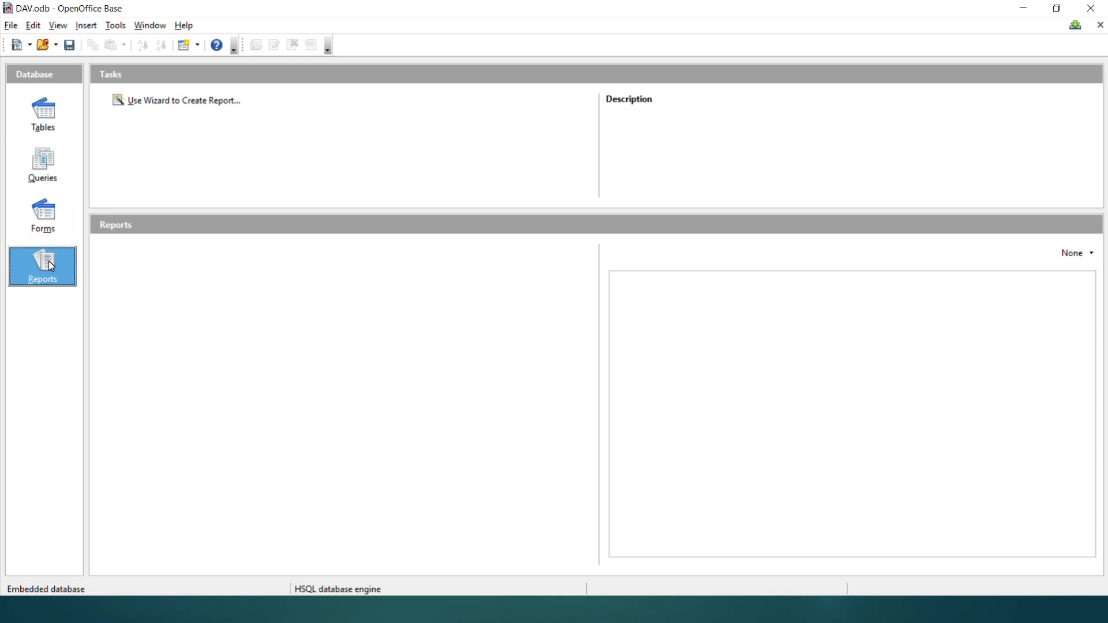
click(193, 107)
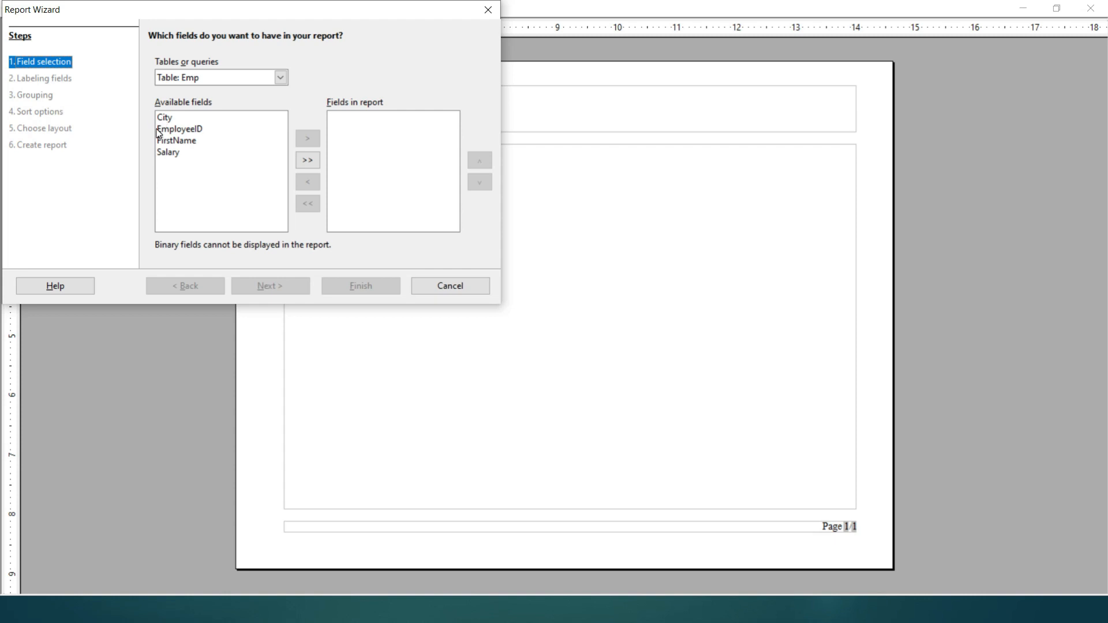
click(281, 78)
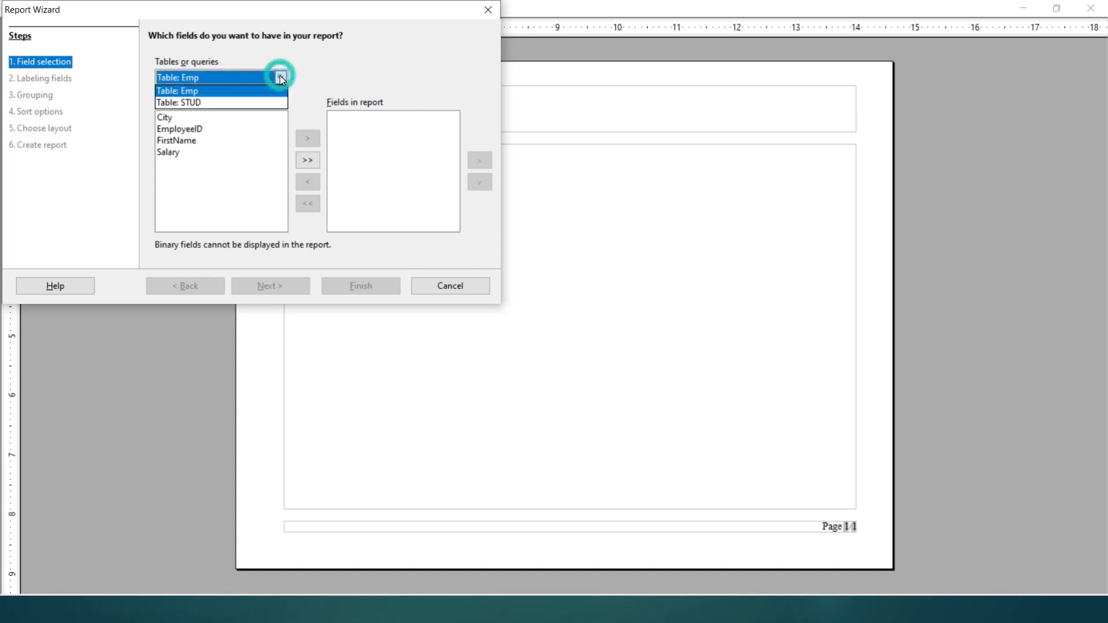
click(256, 103)
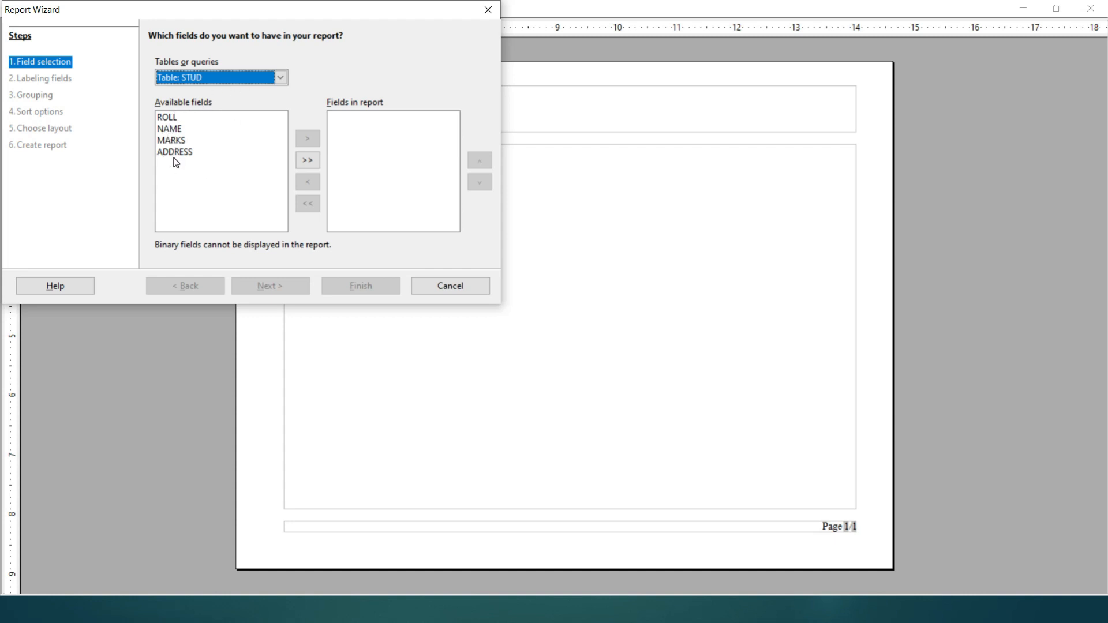
- Add the ROLL, NAME, MARKS and ADDRESS fields to the report and continue to the field labels
click(167, 118)
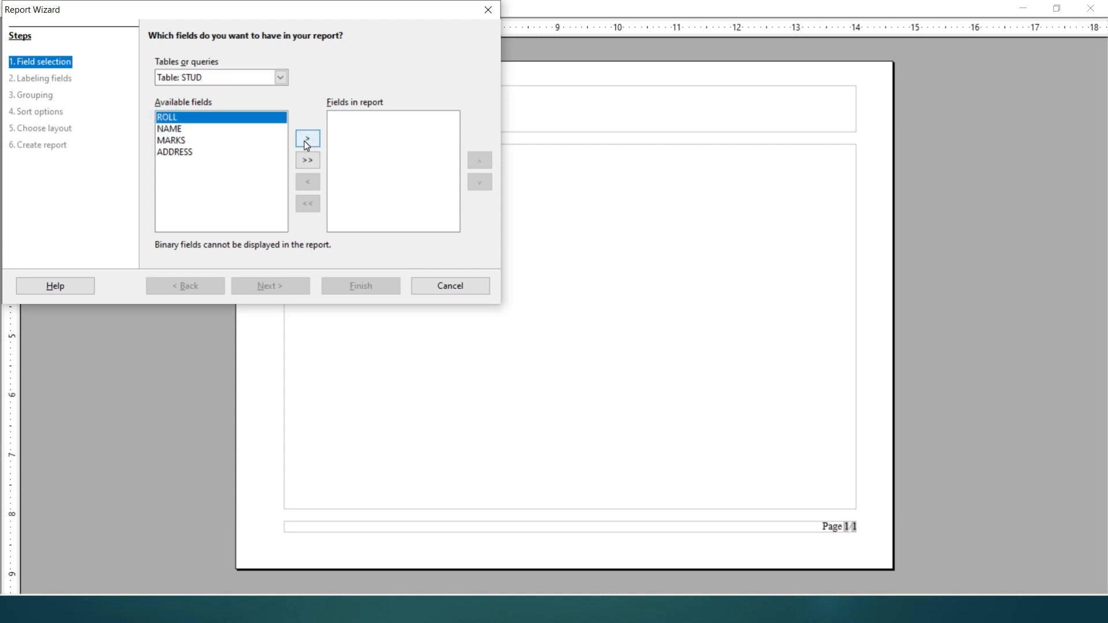
click(307, 142)
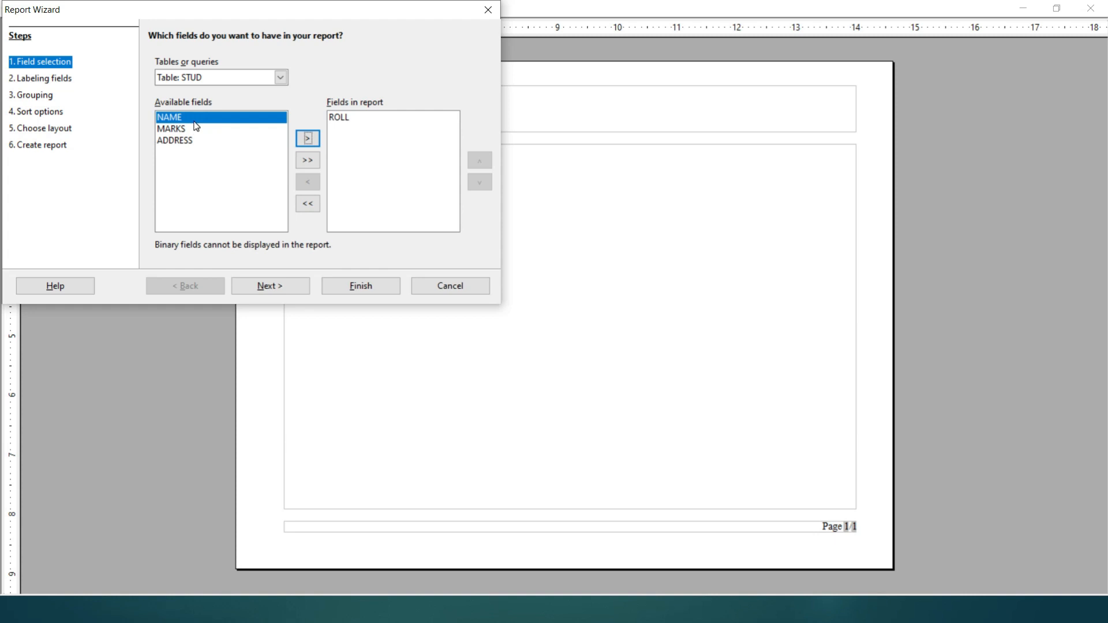
click(308, 140)
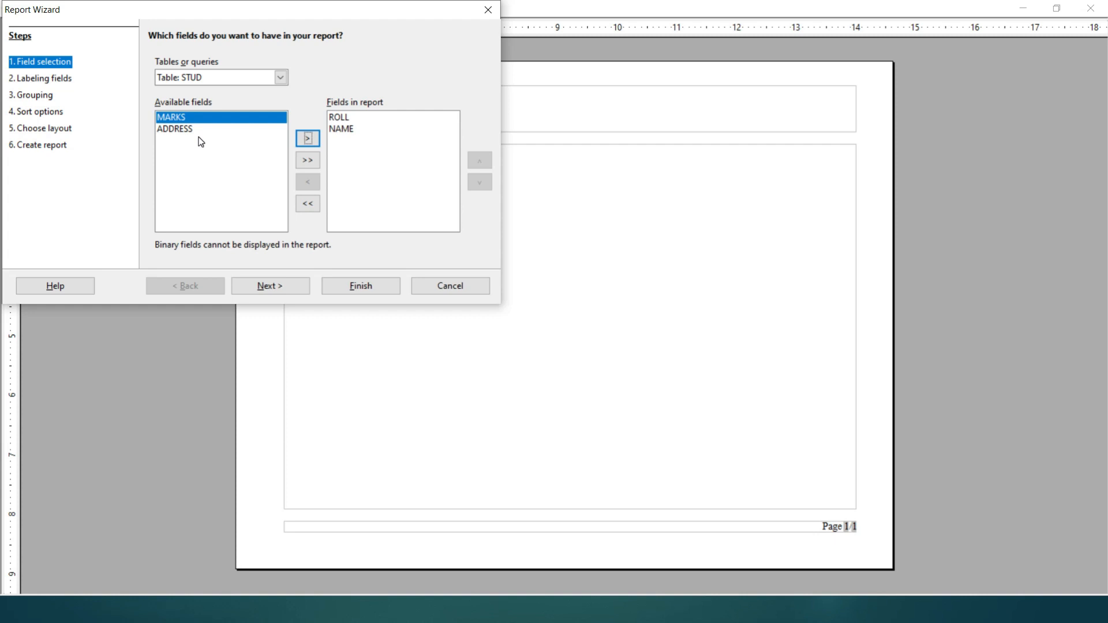
click(307, 164)
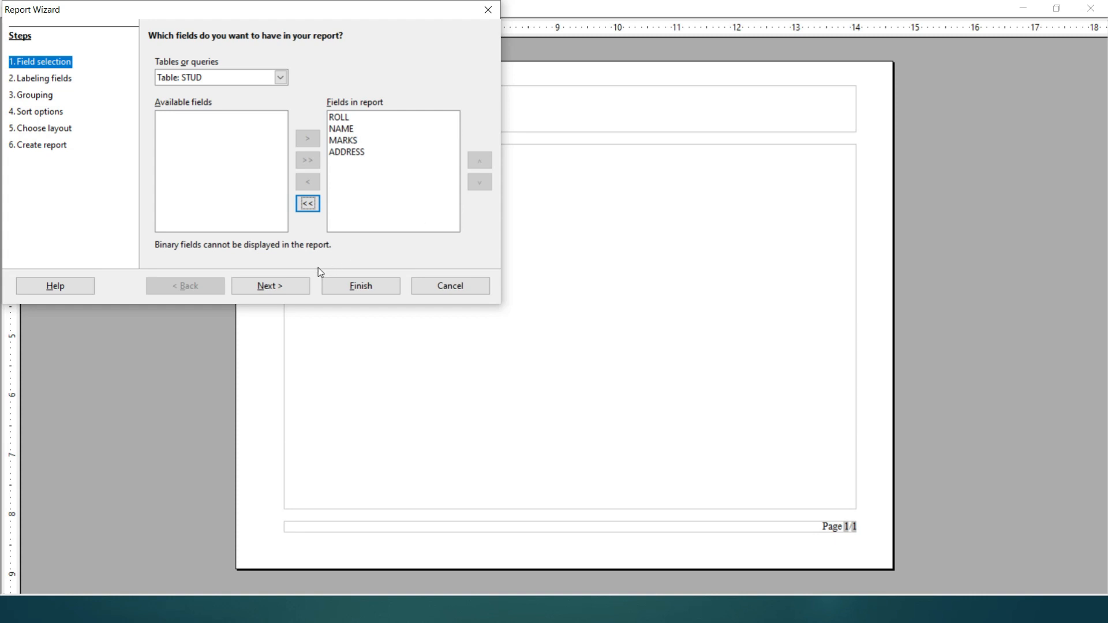
click(284, 286)
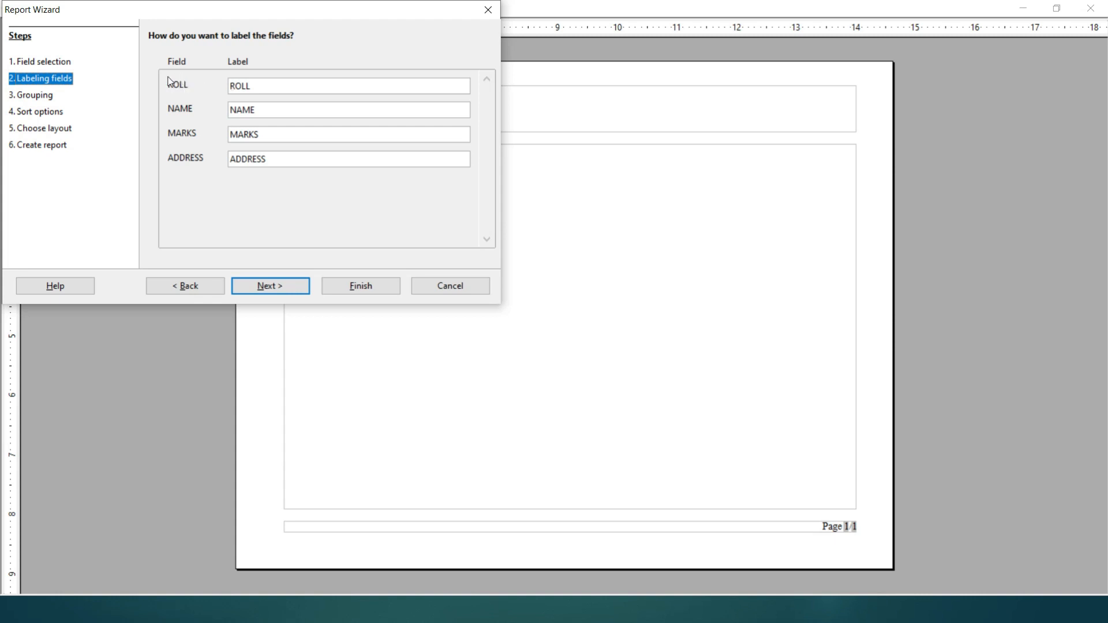
- Label the ROLL field "ROLL NO" and the NAME field "NAME OF STUD", and continue to the grouping options
click(278, 86)
text(NO)
click(269, 111)
text(OG)
text( STUD)
click(268, 293)
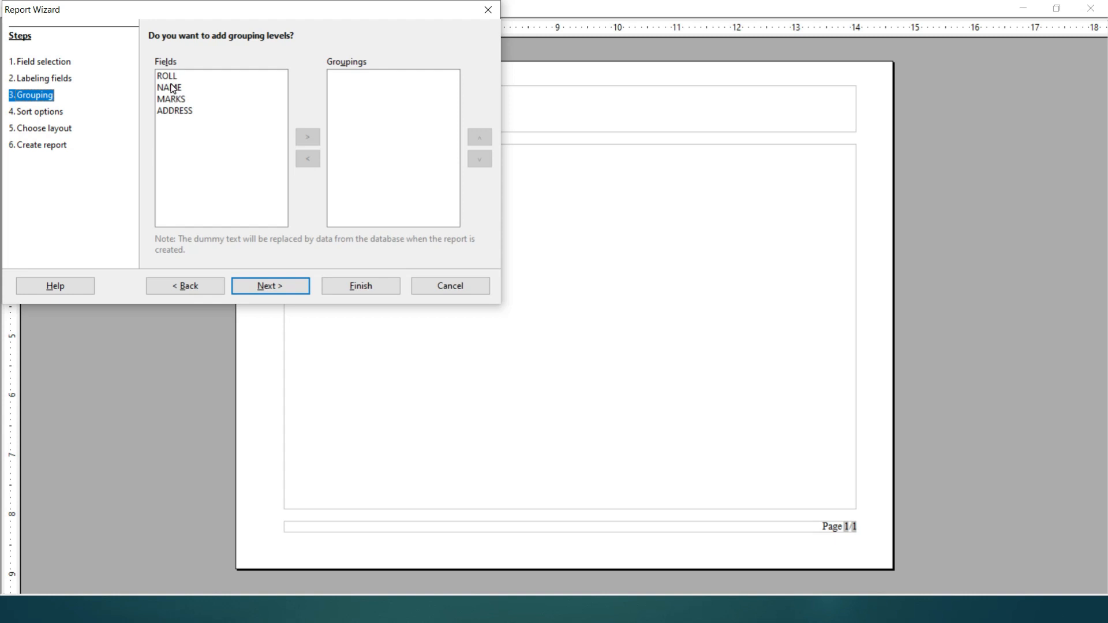
- Try adding ROLL, MARKS, ADDRESS and NAME as grouping levels for the report
click(171, 79)
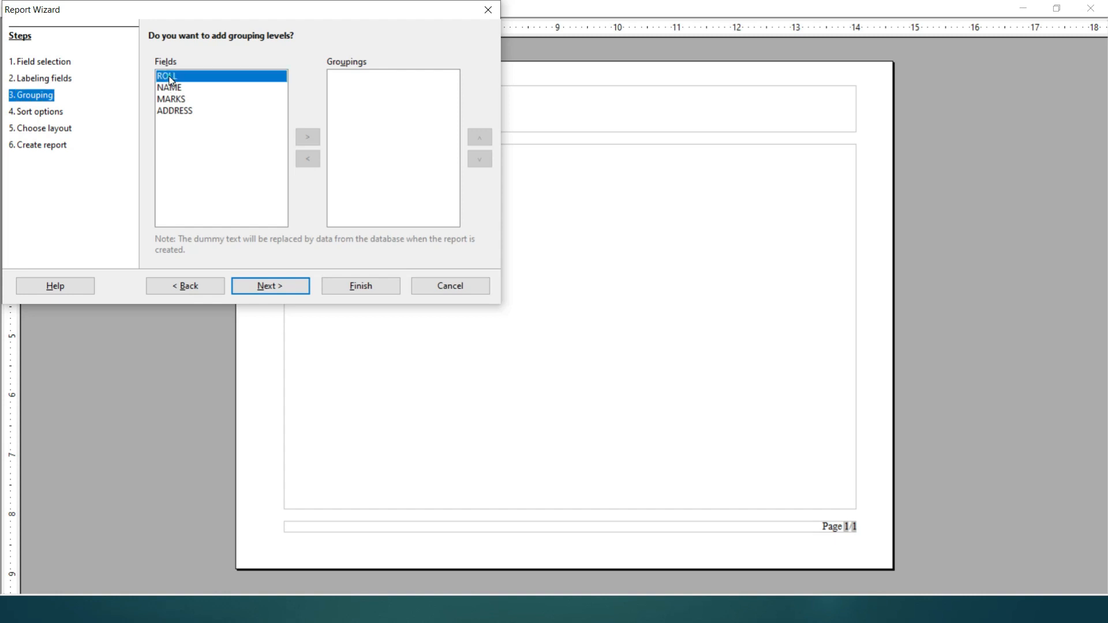
click(317, 137)
click(208, 88)
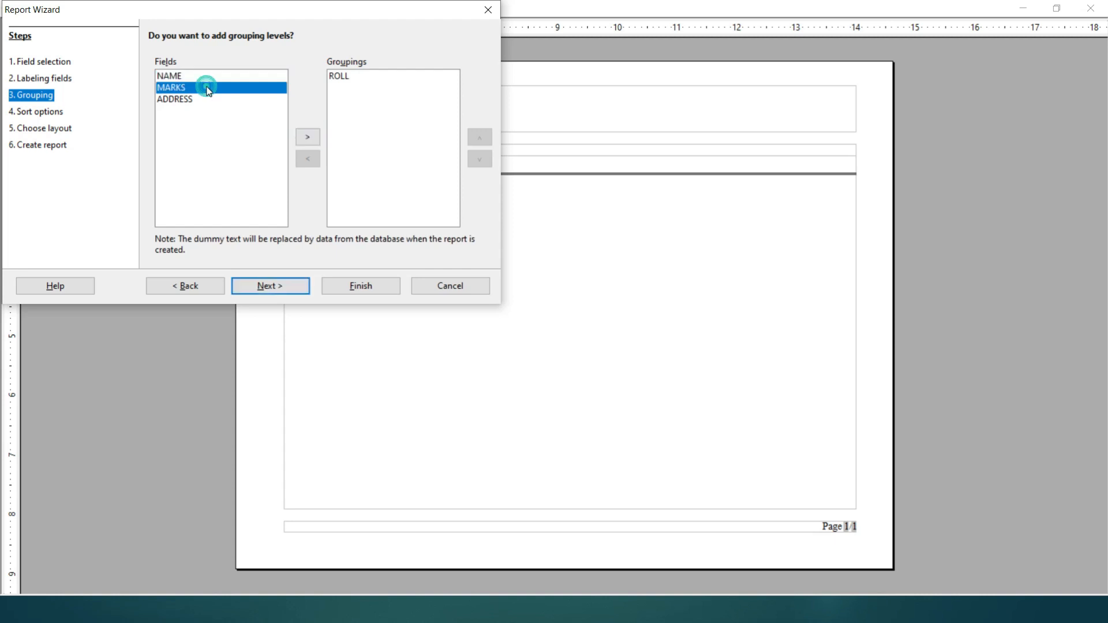
click(310, 139)
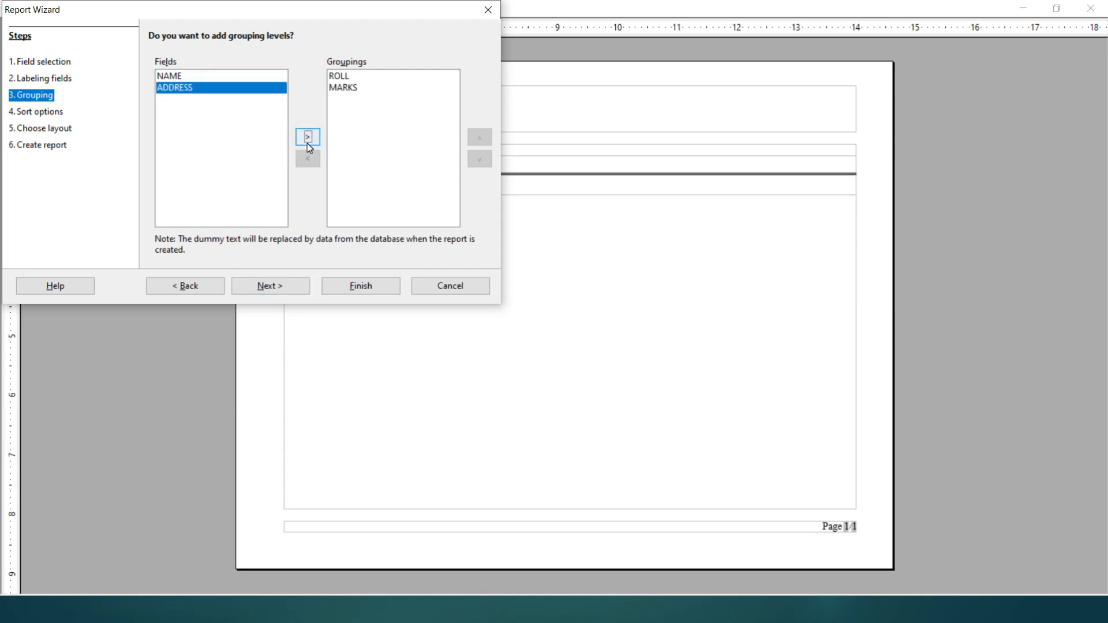
click(308, 142)
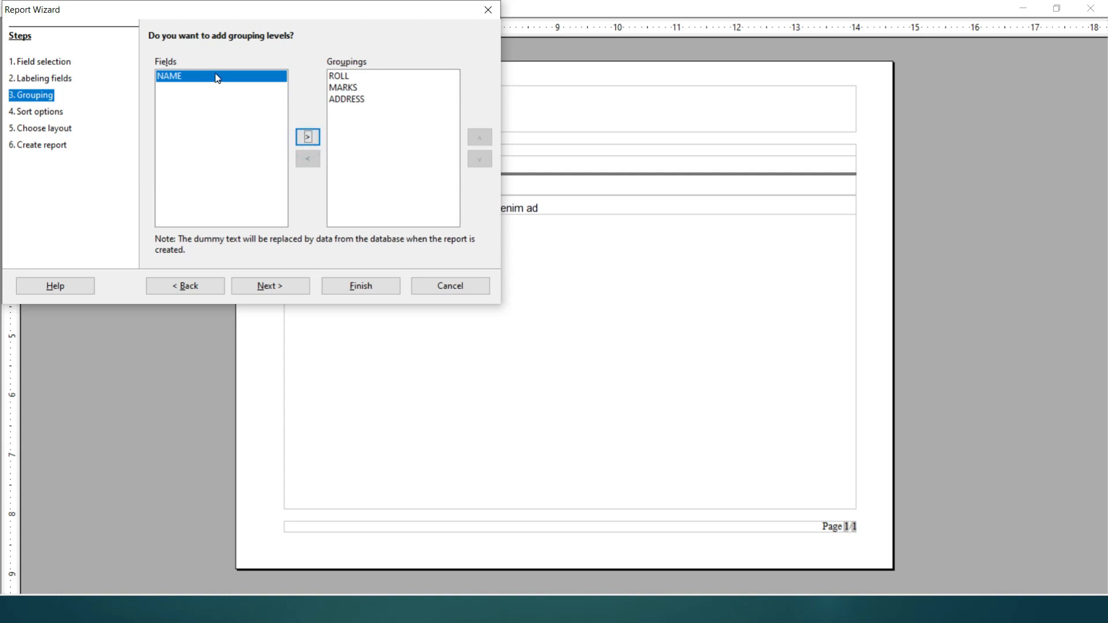
click(316, 140)
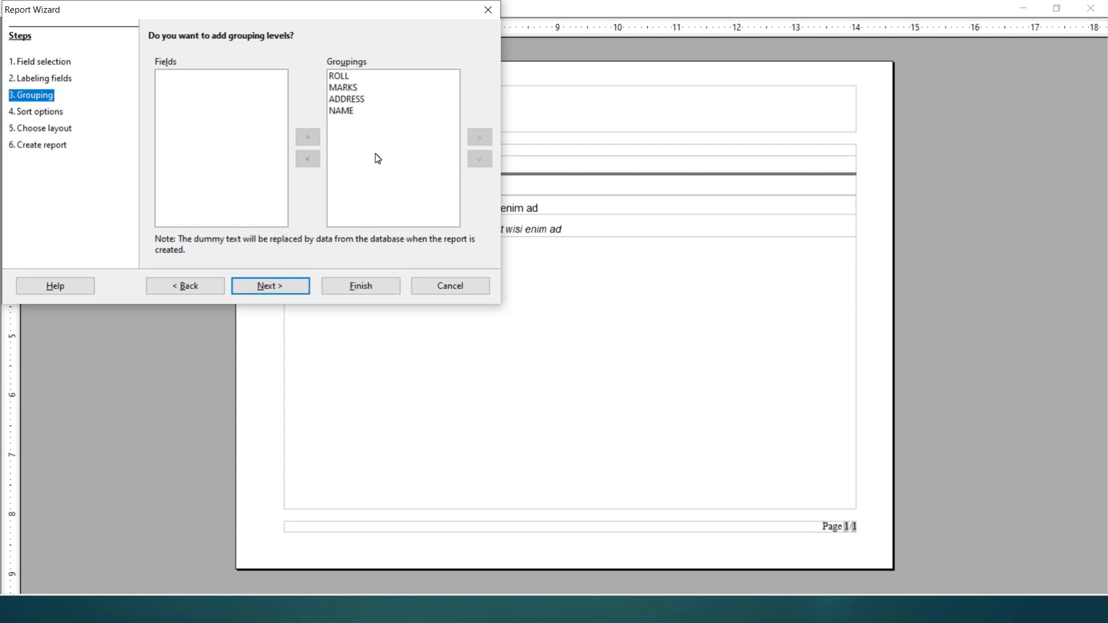
- Remove all four fields from the report's grouping levels
click(308, 156)
click(341, 79)
click(309, 159)
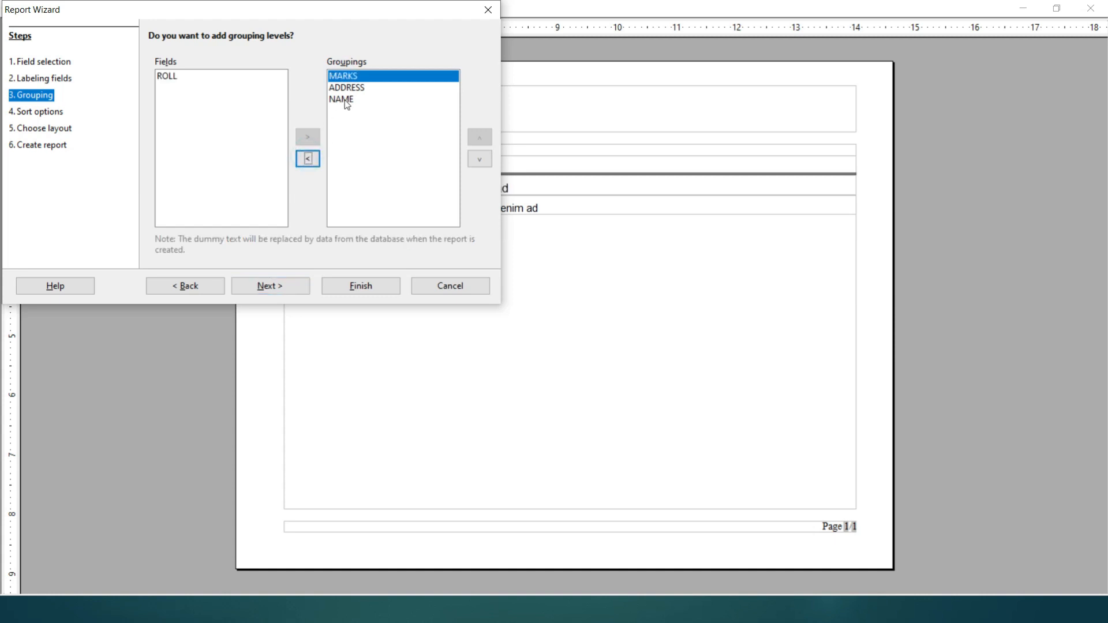
click(307, 160)
click(307, 160)
click(308, 160)
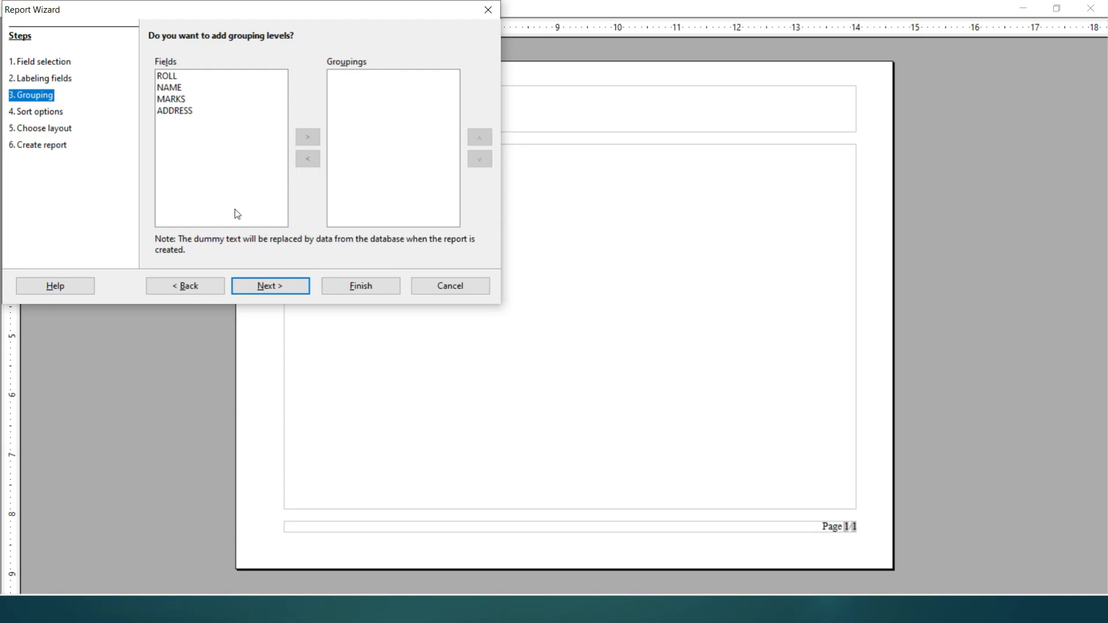
- Leave the report ungrouped, sort it by MARKS in descending order, and continue to the layout choice
click(269, 285)
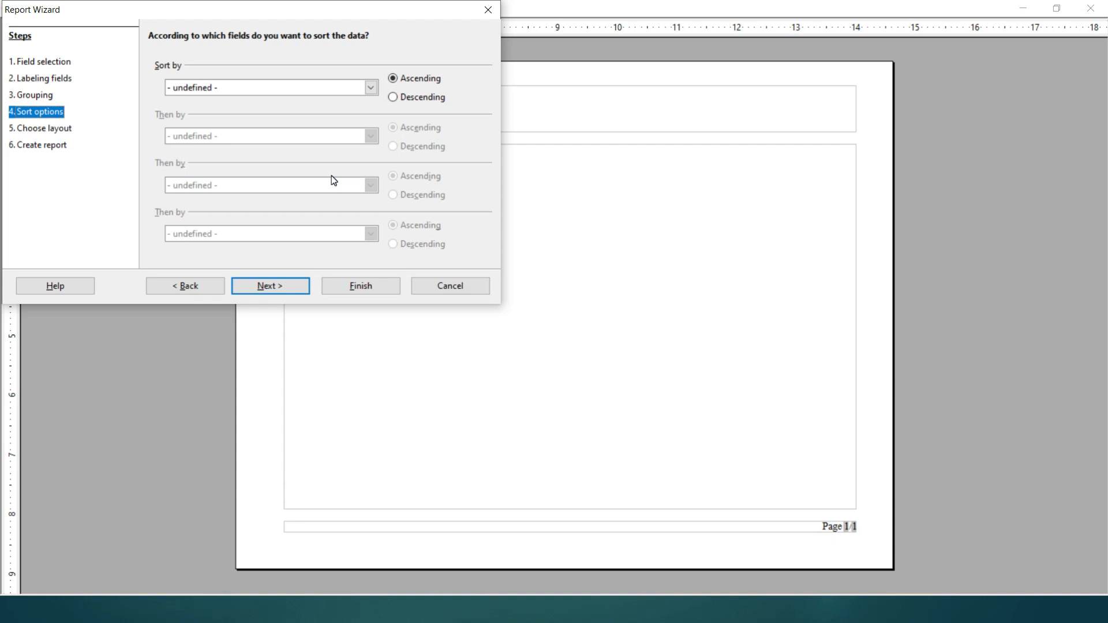
click(372, 92)
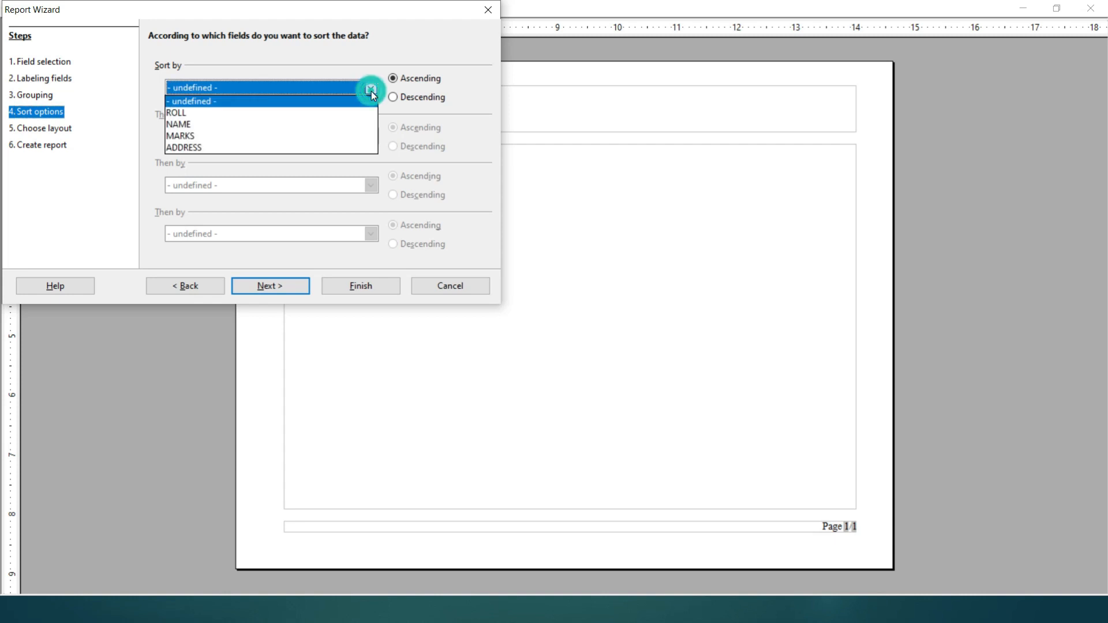
click(319, 137)
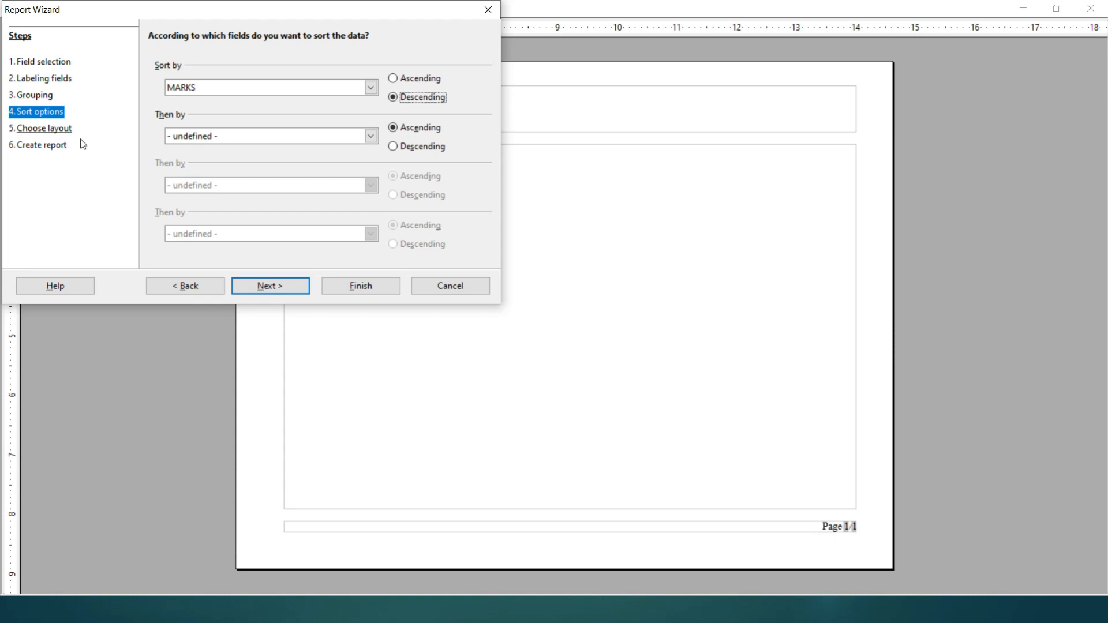
click(273, 287)
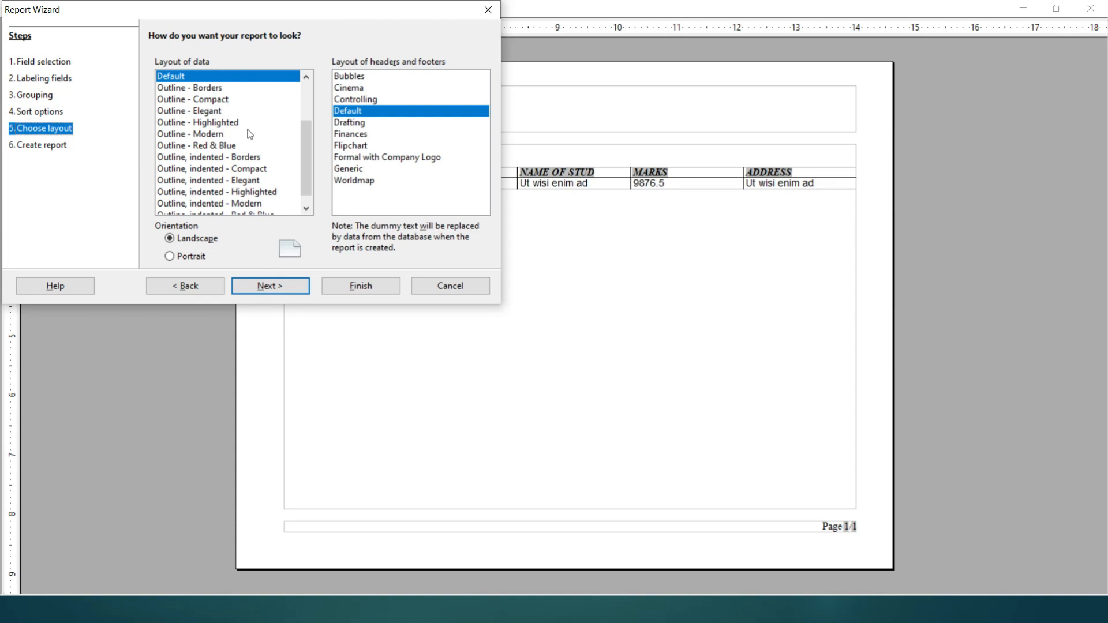
- Preview the indented Compact and Borders data layouts, and choose Outline - Red & Blue for the report
click(224, 171)
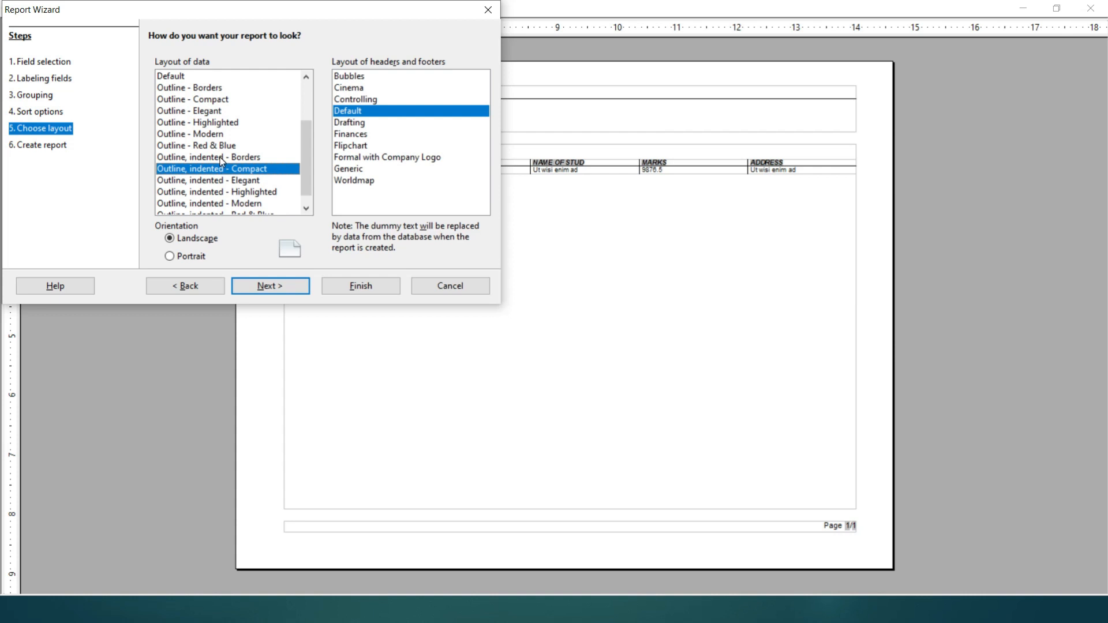
click(220, 159)
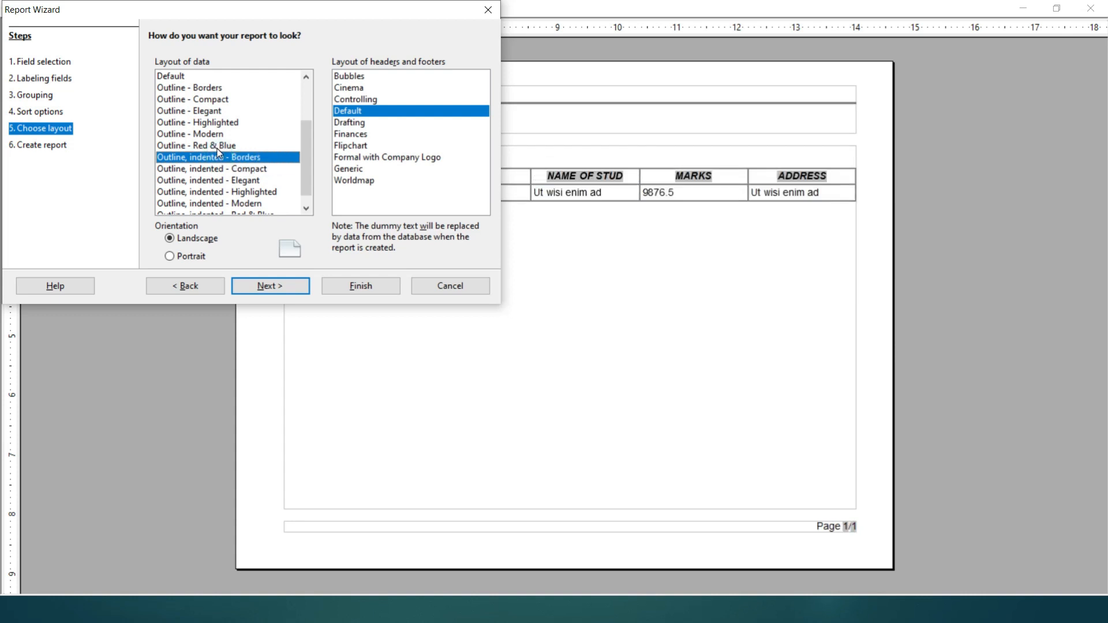
click(217, 148)
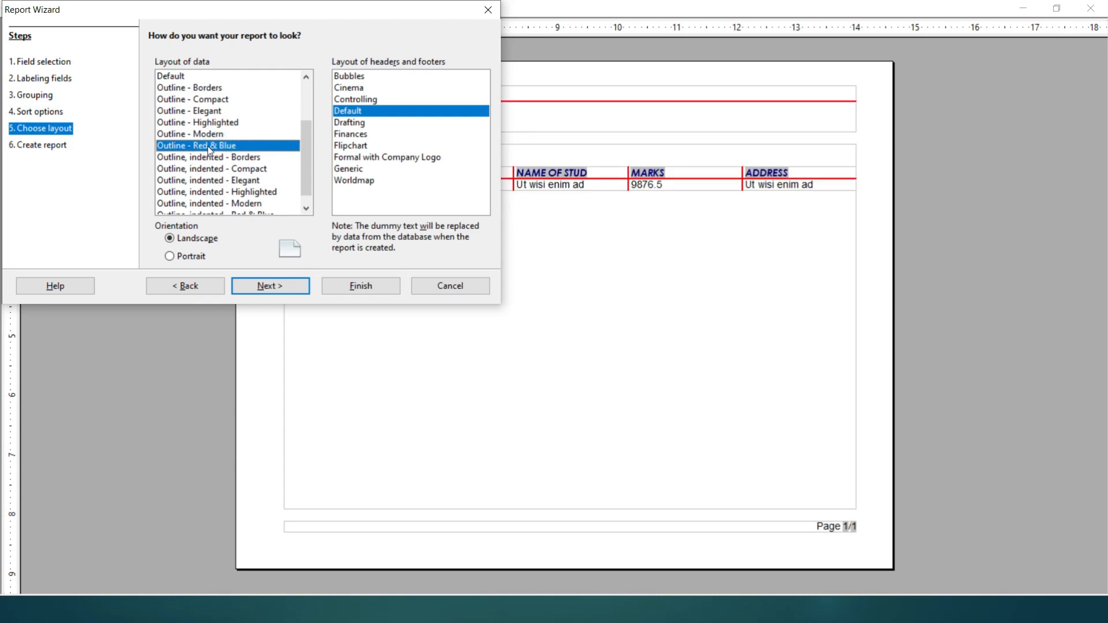
- Preview other header and footer layouts and portrait orientation, and settle on Bubbles with landscape orientation
click(351, 81)
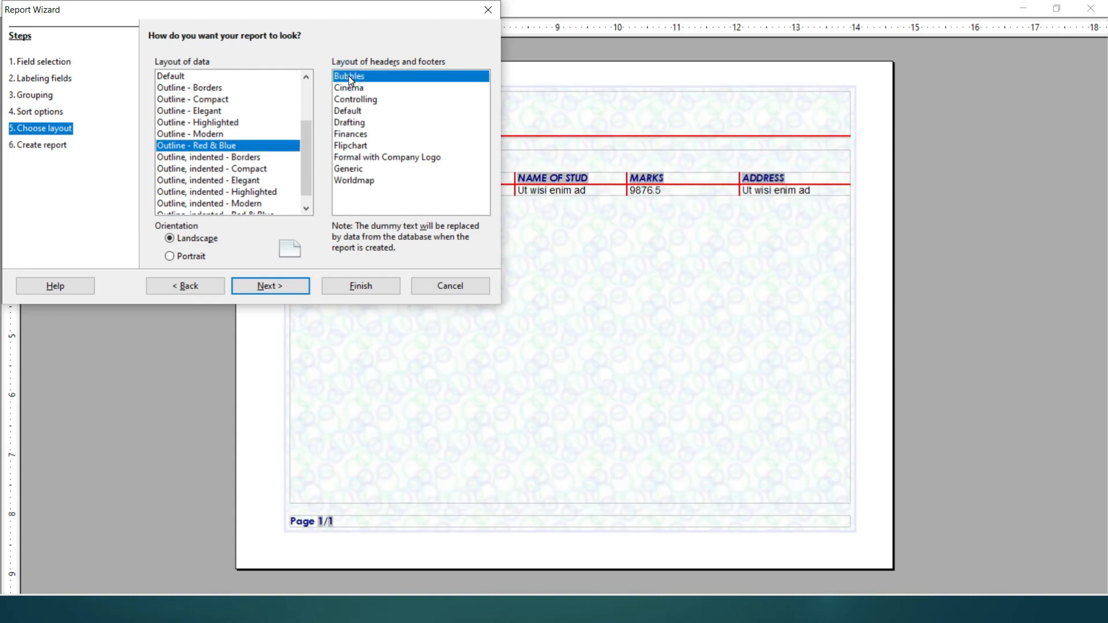
click(351, 89)
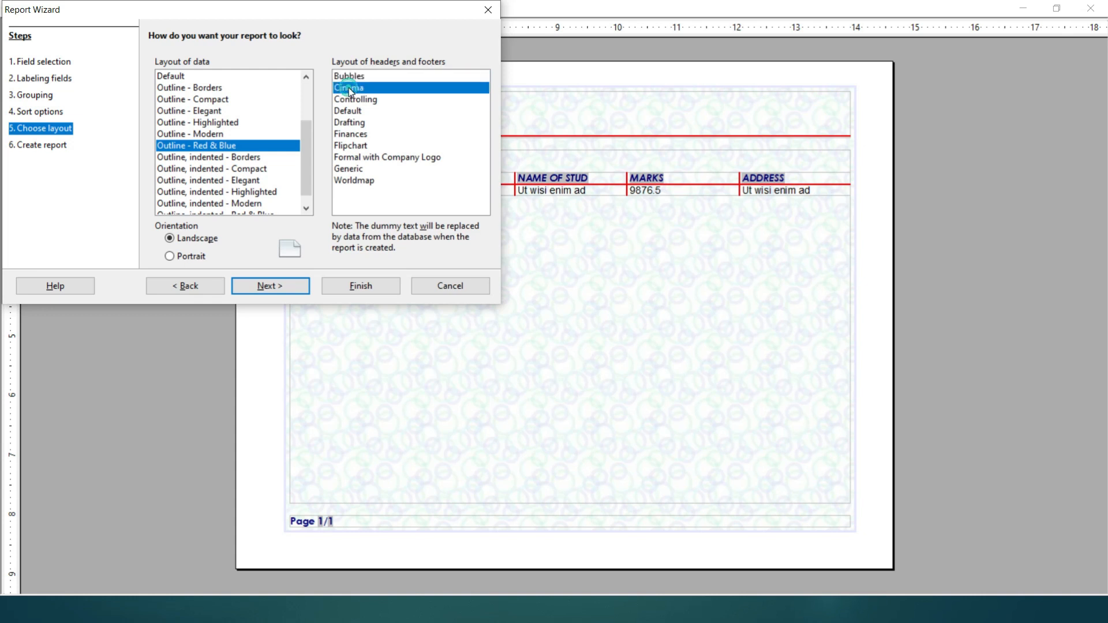
click(353, 125)
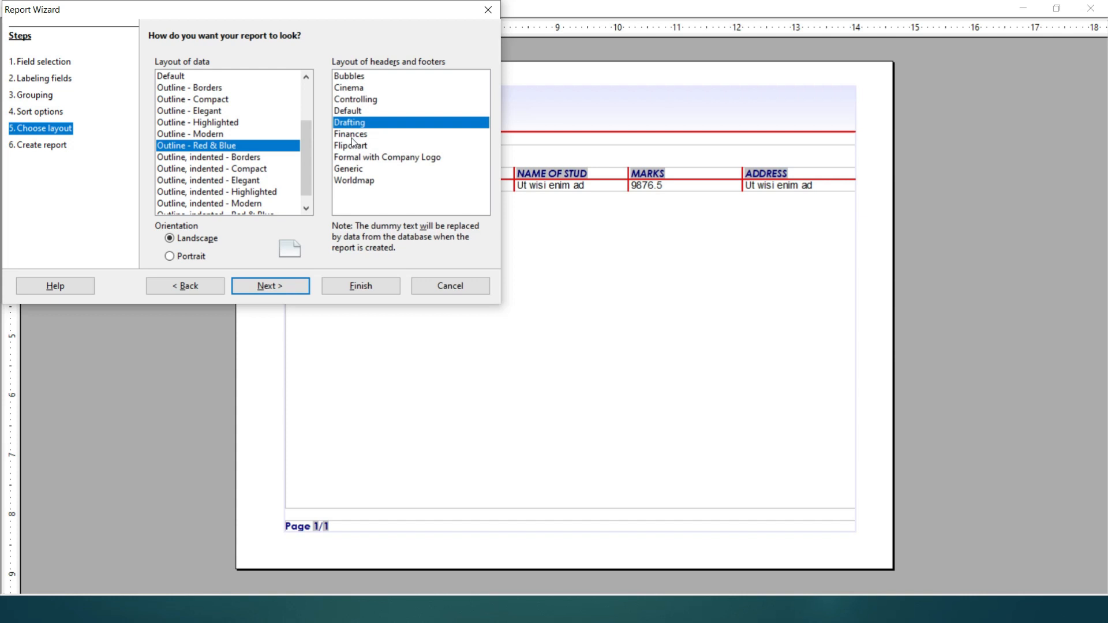
click(353, 138)
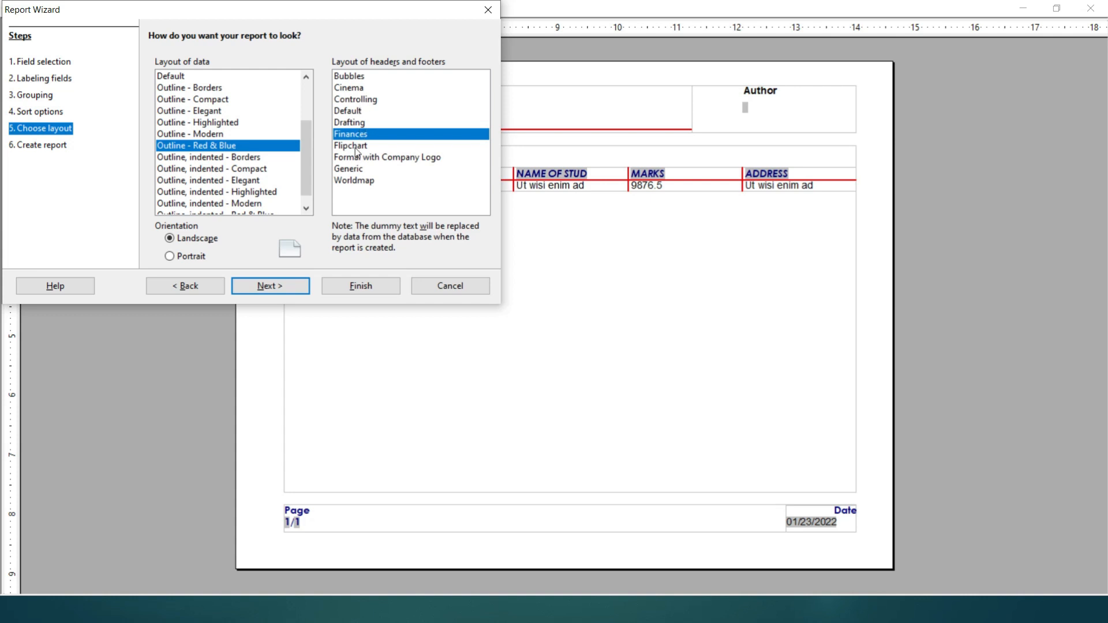
click(358, 79)
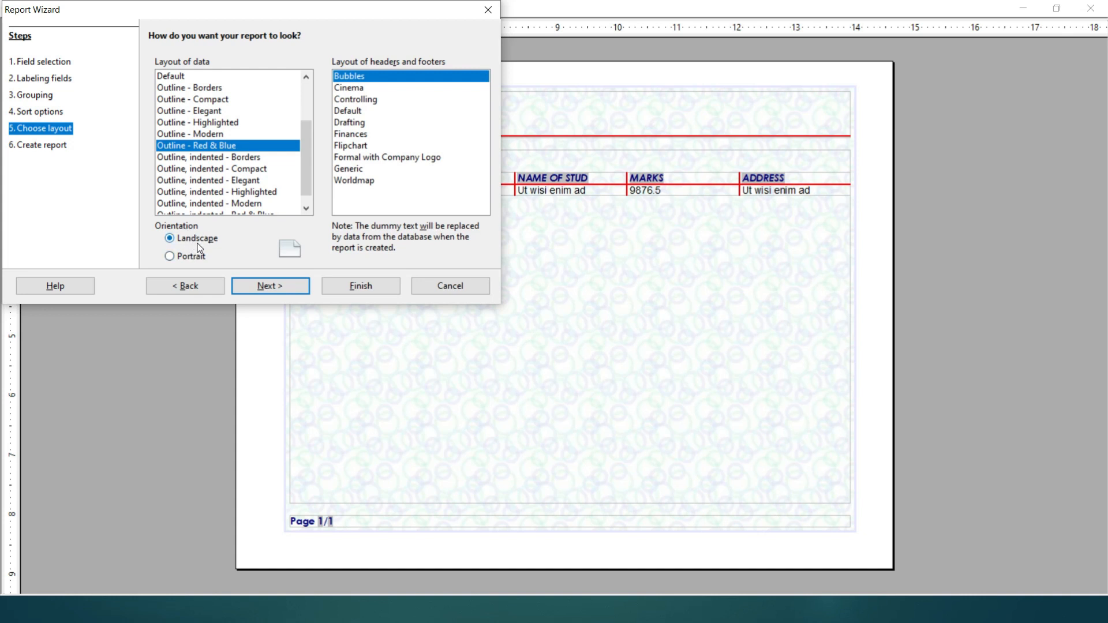
click(172, 258)
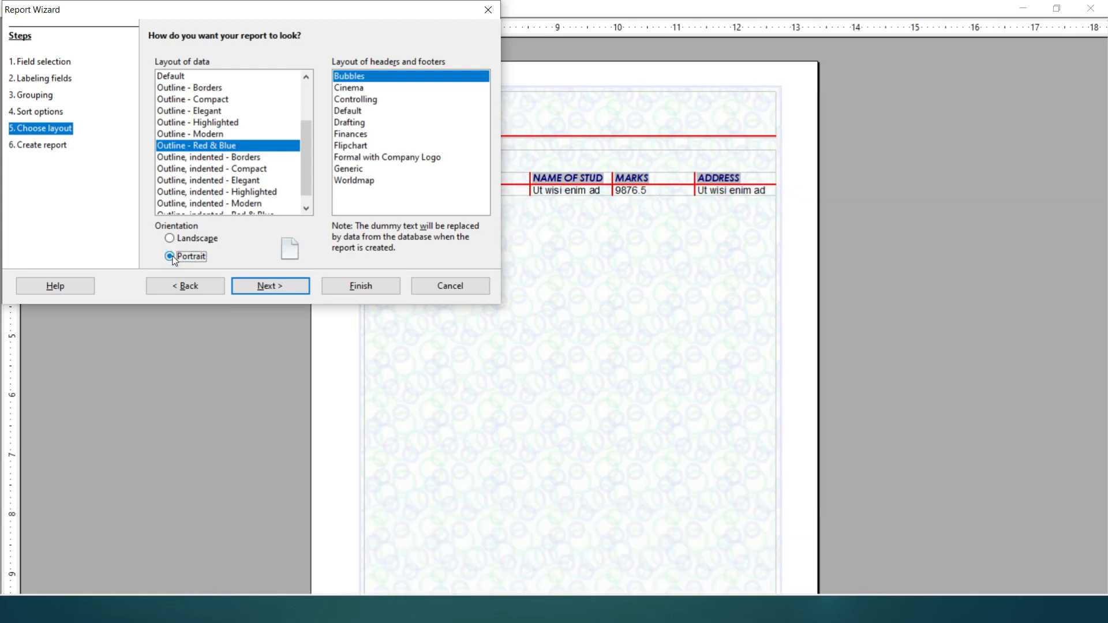
click(170, 239)
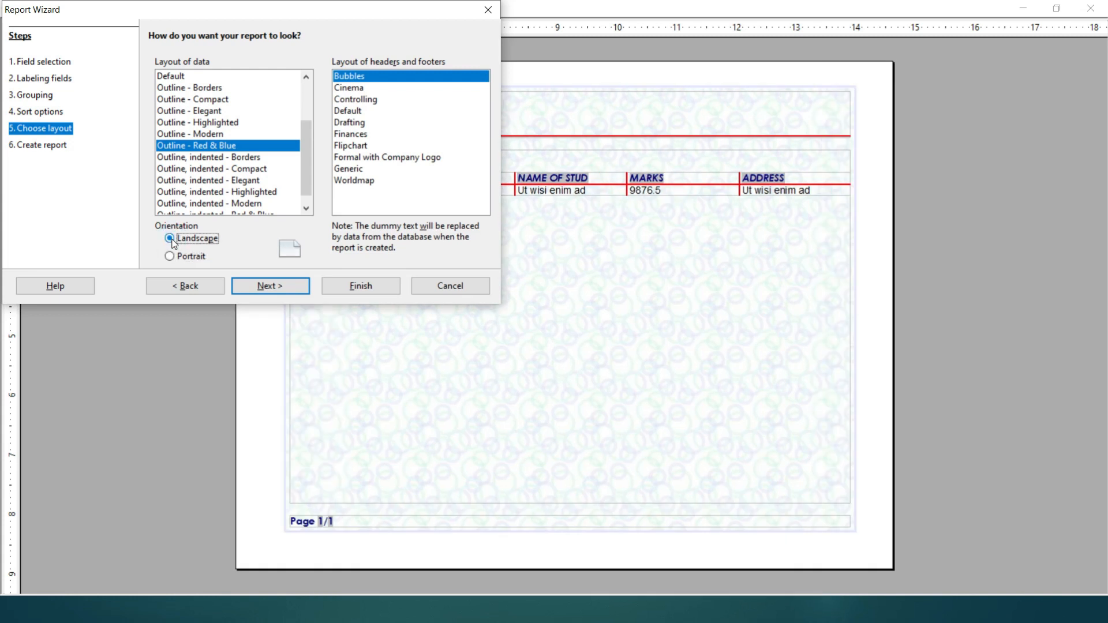
- Title the report STUD_REPO and create it immediately as a dynamic report
click(261, 287)
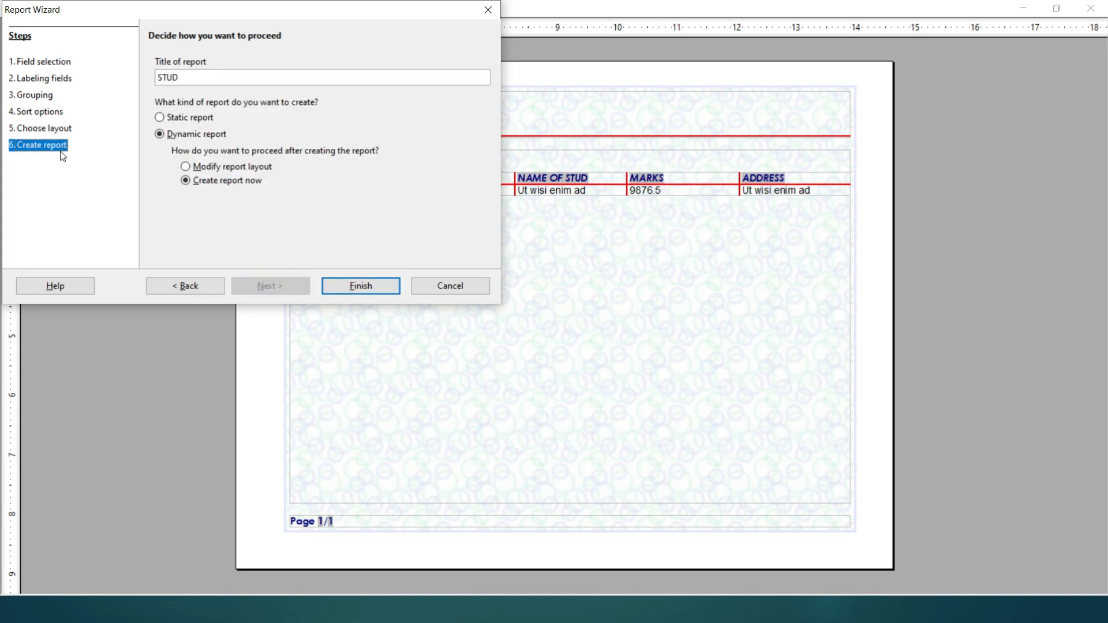
click(250, 82)
text(_REPO)
click(355, 287)
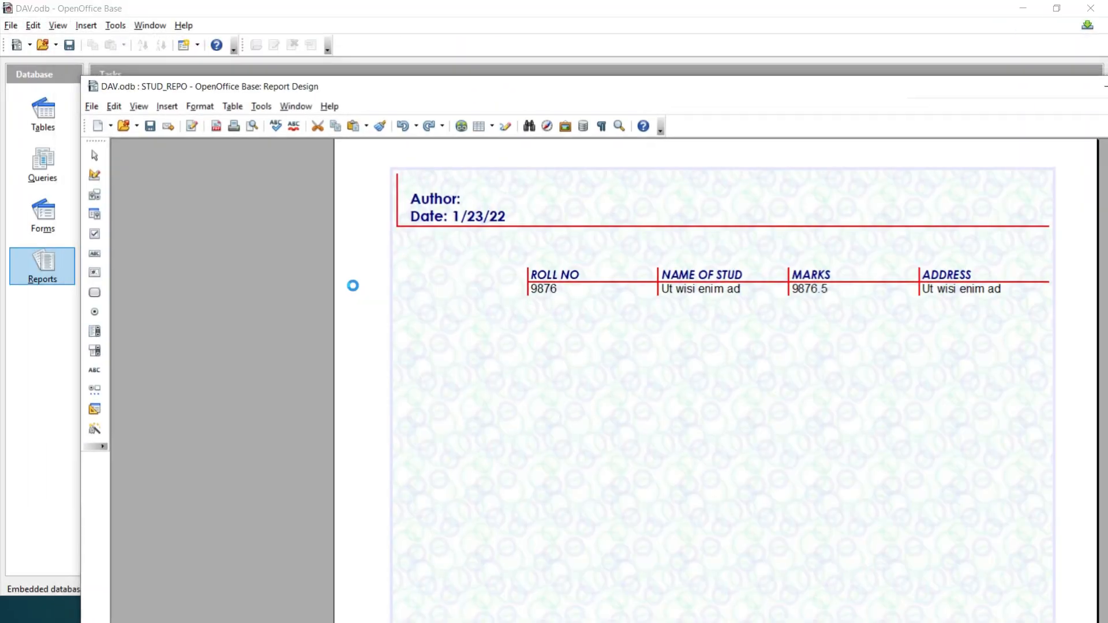